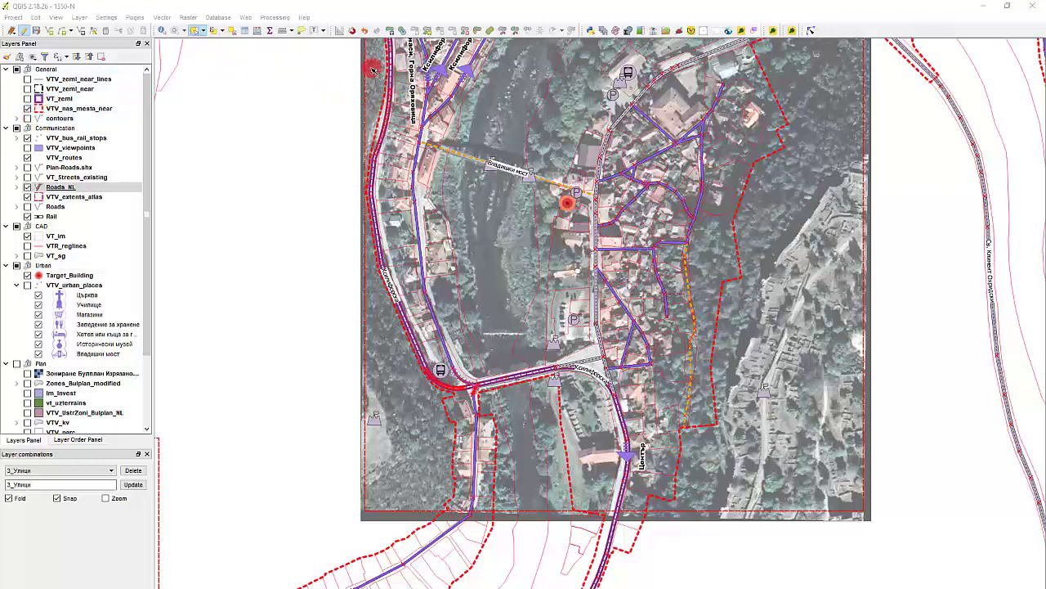
Select the Roads_NL layer and toggle off its editing mode
{"action": "scroll", "coordinate": [458, 270], "scroll_direction": "down", "scroll_amount": 2}
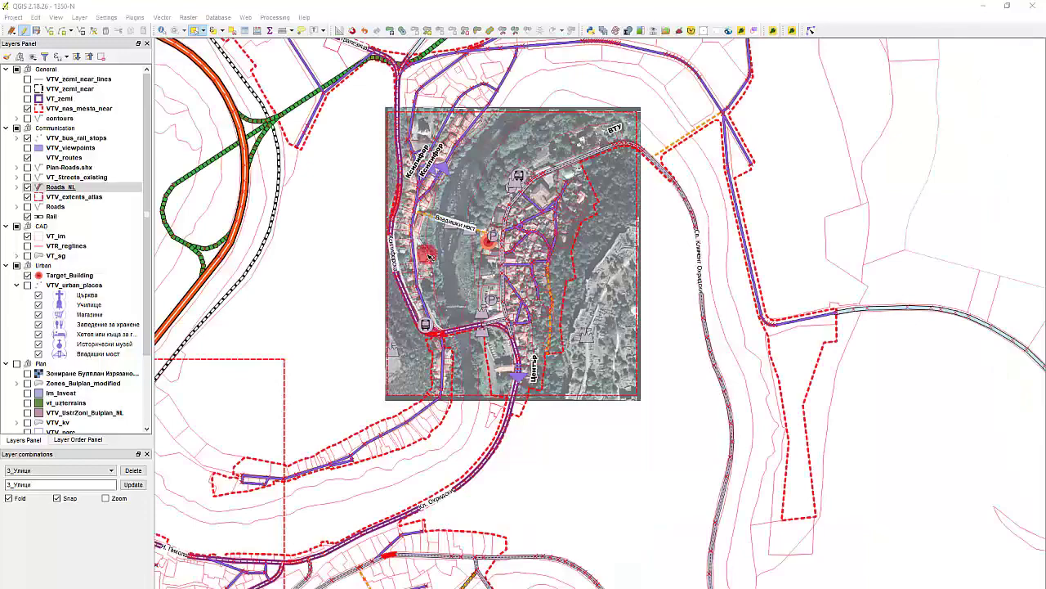
{"action": "scroll", "coordinate": [368, 270], "scroll_direction": "up", "scroll_amount": 4}
{"action": "scroll", "coordinate": [274, 191], "scroll_direction": "down", "scroll_amount": 2}
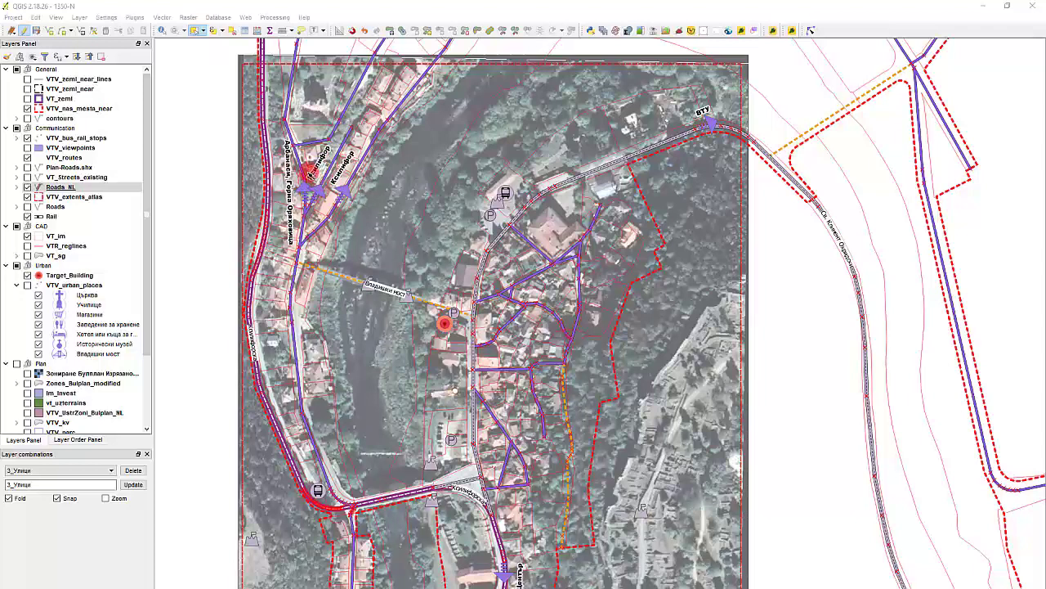
{"action": "left_click", "coordinate": [64, 187]}
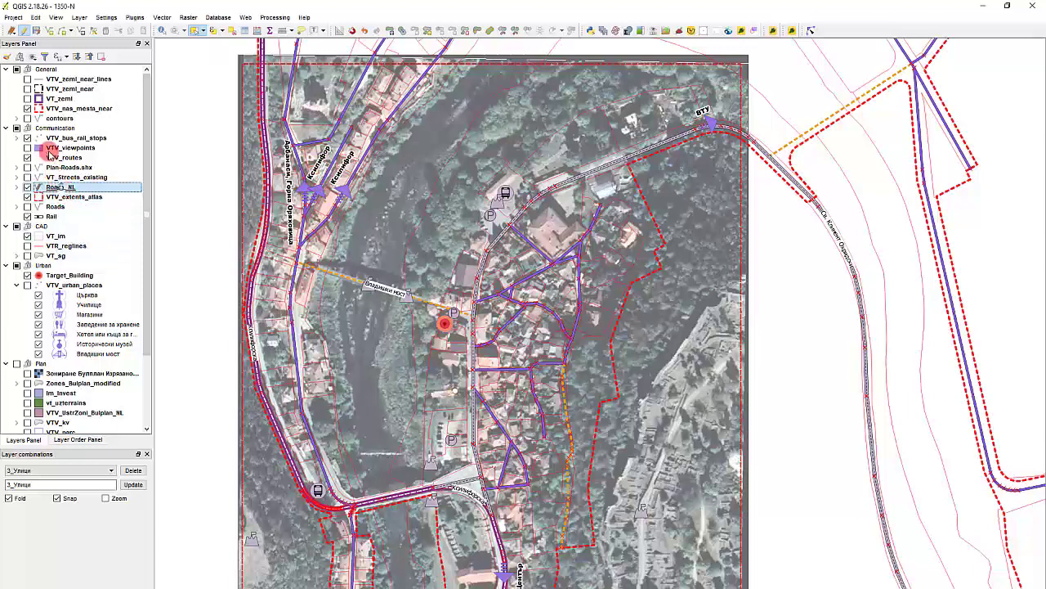
{"action": "left_click", "coordinate": [12, 31]}
Save the Roads_NL edits and display only the Roads_NL roads on the map
{"action": "left_click", "coordinate": [501, 338]}
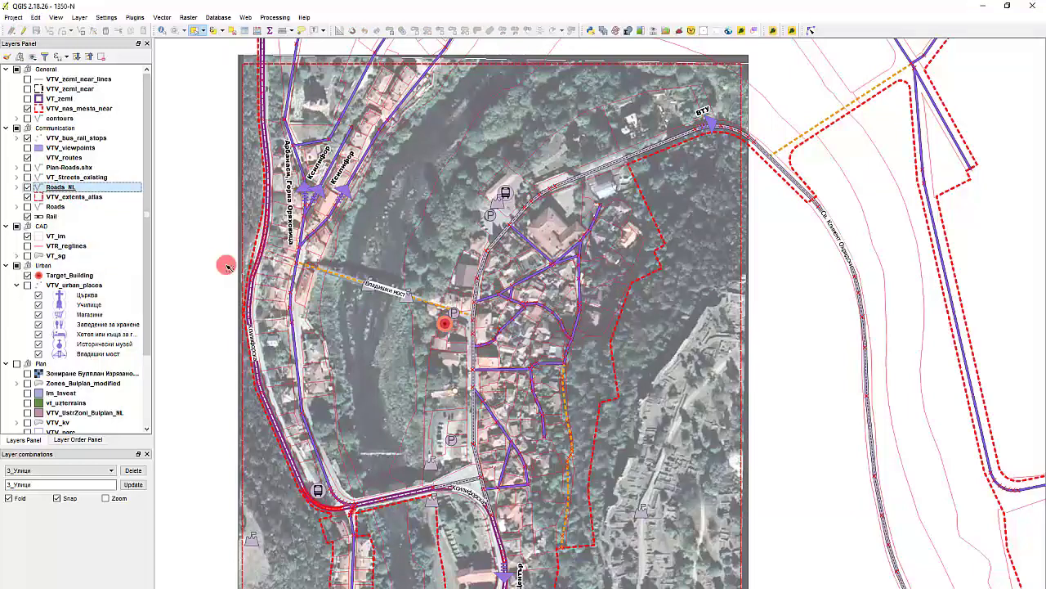
{"action": "left_click", "coordinate": [27, 187], "text": "ctrl"}
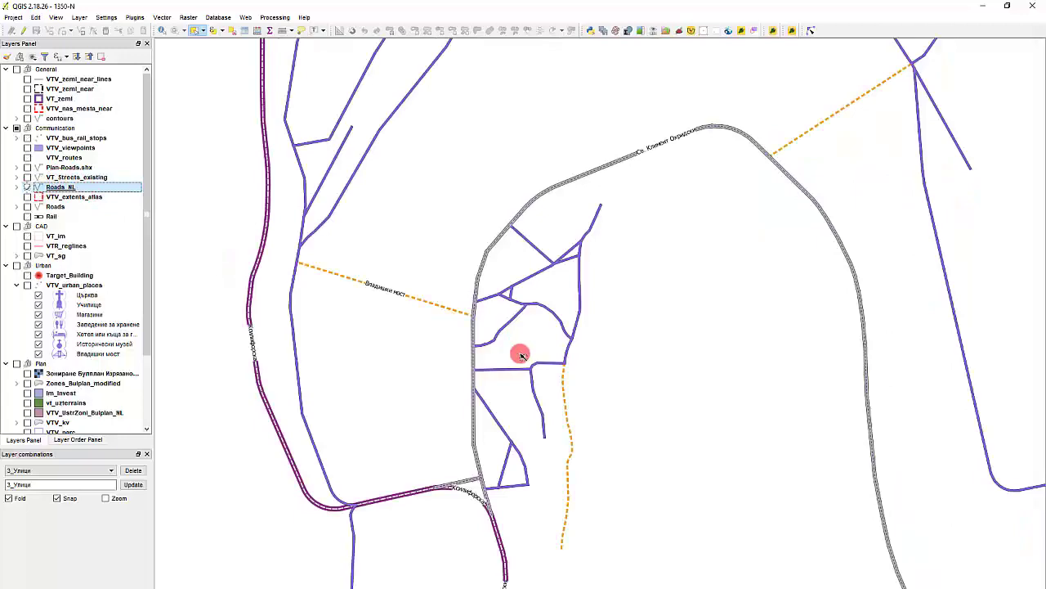
{"action": "scroll", "coordinate": [436, 262], "scroll_direction": "down", "scroll_amount": 2}
{"action": "scroll", "coordinate": [478, 273], "scroll_direction": "up", "scroll_amount": 1}
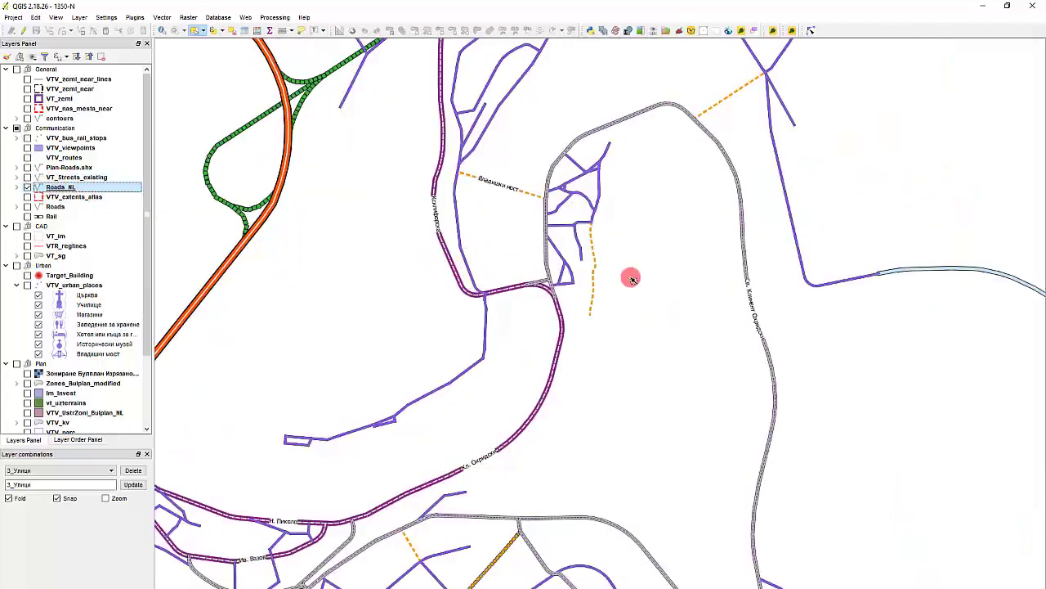
{"action": "scroll", "coordinate": [490, 151], "scroll_direction": "up", "scroll_amount": 1}
{"action": "scroll", "coordinate": [511, 232], "scroll_direction": "down", "scroll_amount": 2}
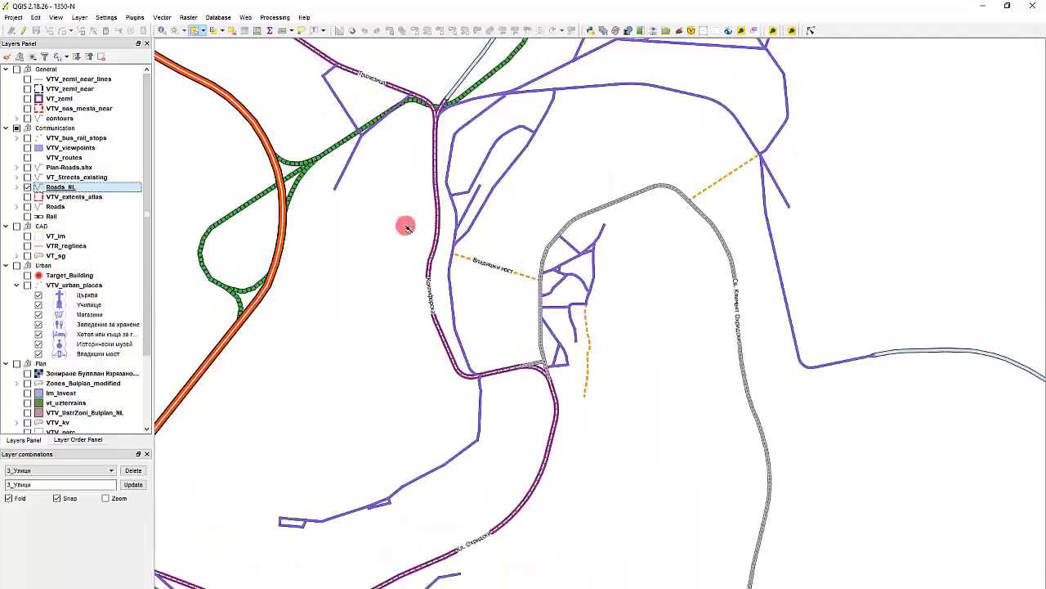
Apply the 3_Улици layer combination to bring back the fuller layer set
{"action": "scroll", "coordinate": [449, 223], "scroll_direction": "down", "scroll_amount": 2}
{"action": "scroll", "coordinate": [449, 223], "scroll_direction": "down", "scroll_amount": 1}
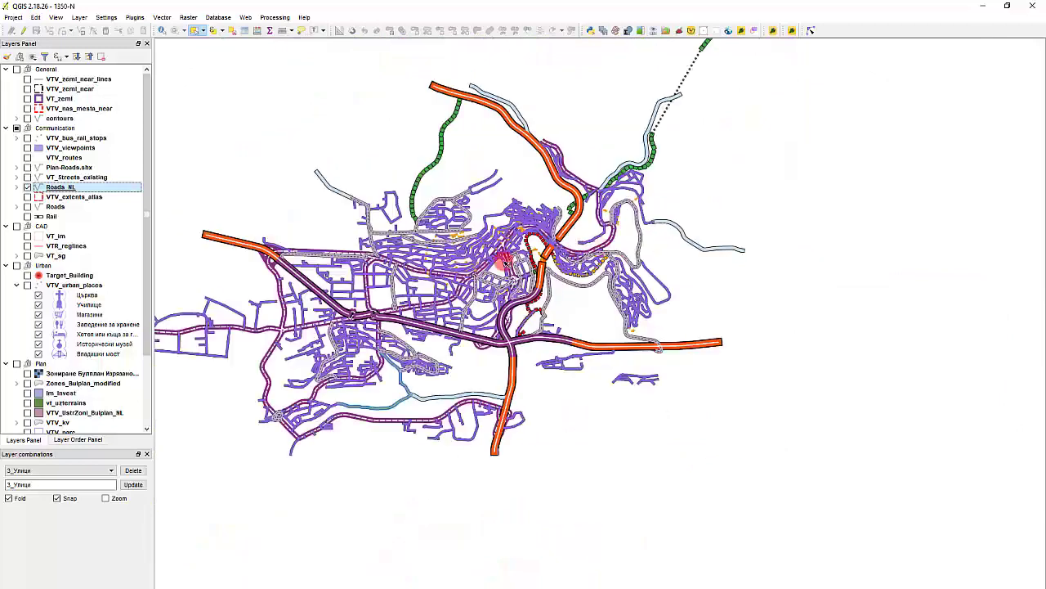
{"action": "scroll", "coordinate": [563, 196], "scroll_direction": "up", "scroll_amount": 3}
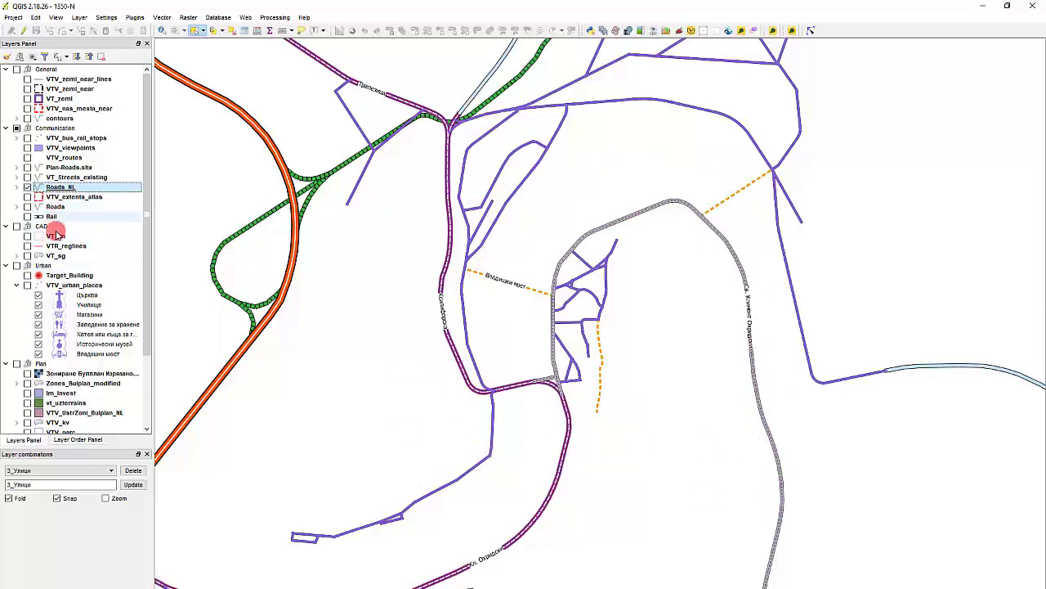
{"action": "left_click", "coordinate": [74, 471]}
{"action": "left_click", "coordinate": [66, 501]}
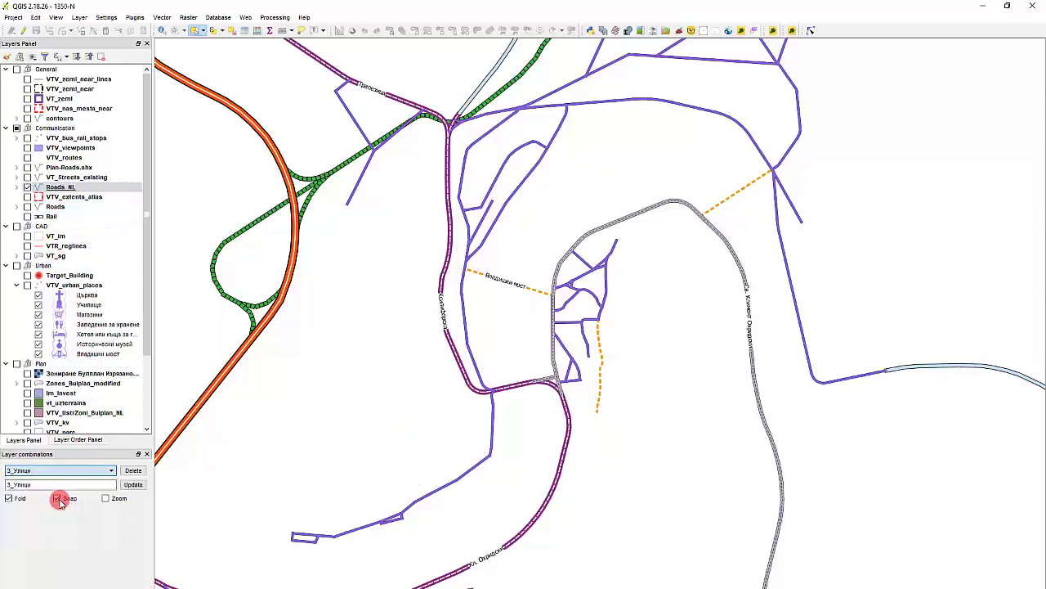
Open the 03_Комуникации print composer and zoom in and out on its layout
{"action": "left_click", "coordinate": [16, 20]}
{"action": "mouse_move", "coordinate": [65, 188]}
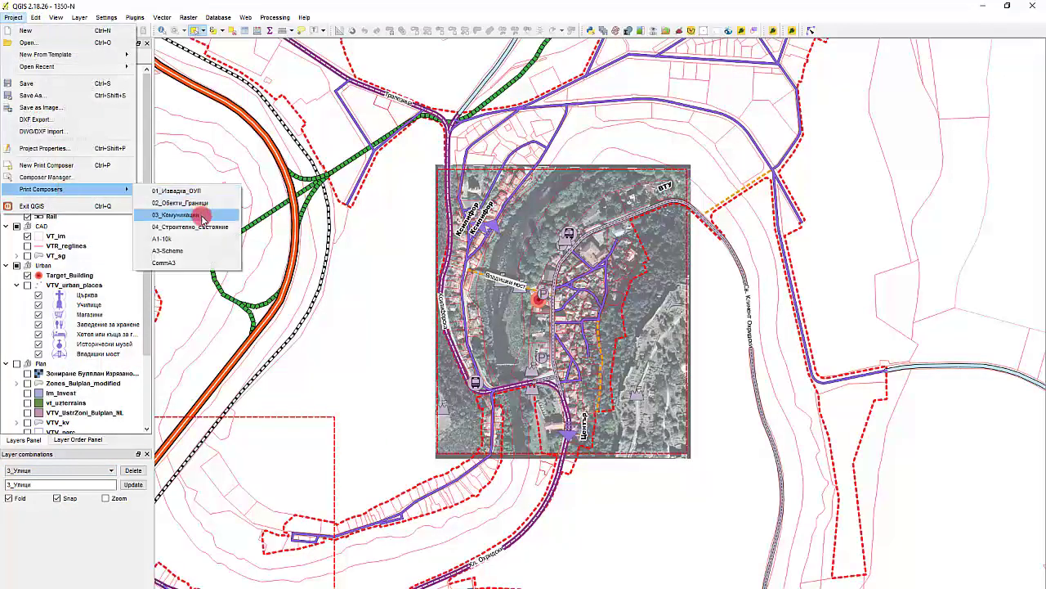
{"action": "left_click", "coordinate": [175, 215]}
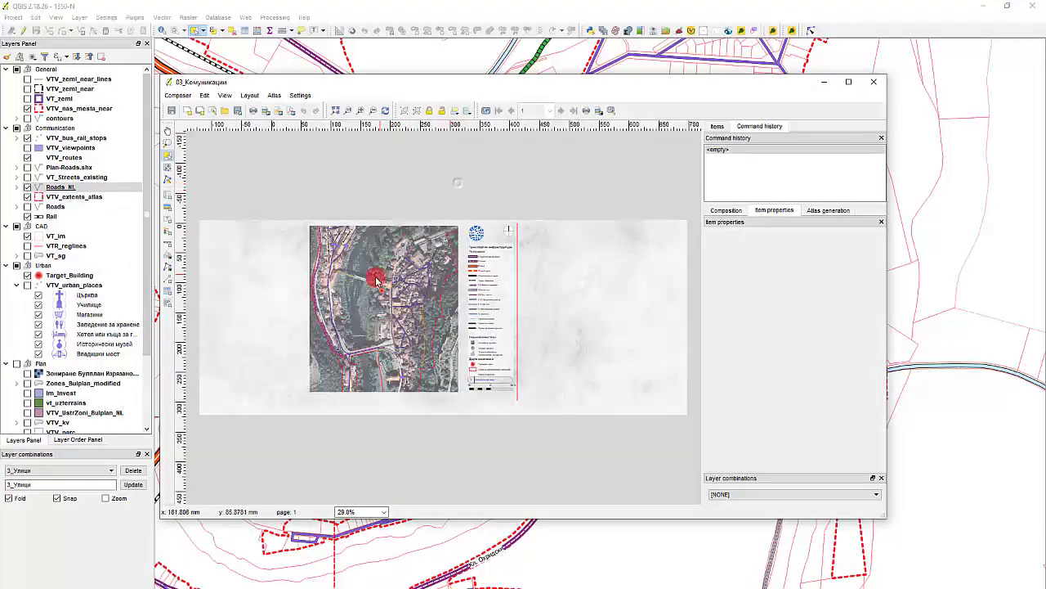
{"action": "scroll", "coordinate": [360, 278], "scroll_direction": "up", "scroll_amount": 2}
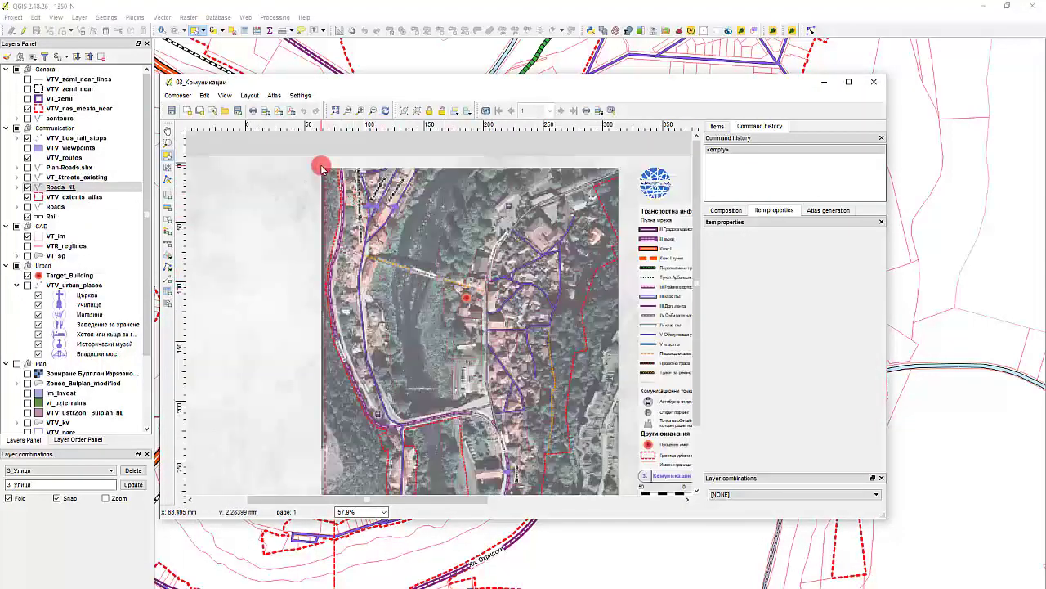
{"action": "scroll", "coordinate": [600, 180], "scroll_direction": "down", "scroll_amount": 2}
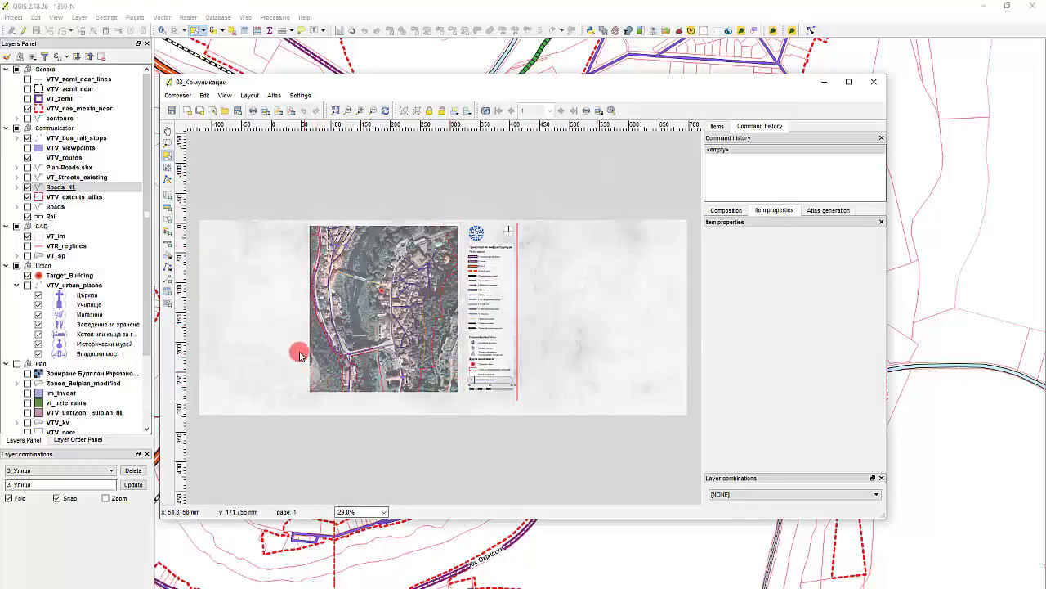
{"action": "scroll", "coordinate": [300, 351], "scroll_direction": "up", "scroll_amount": 2}
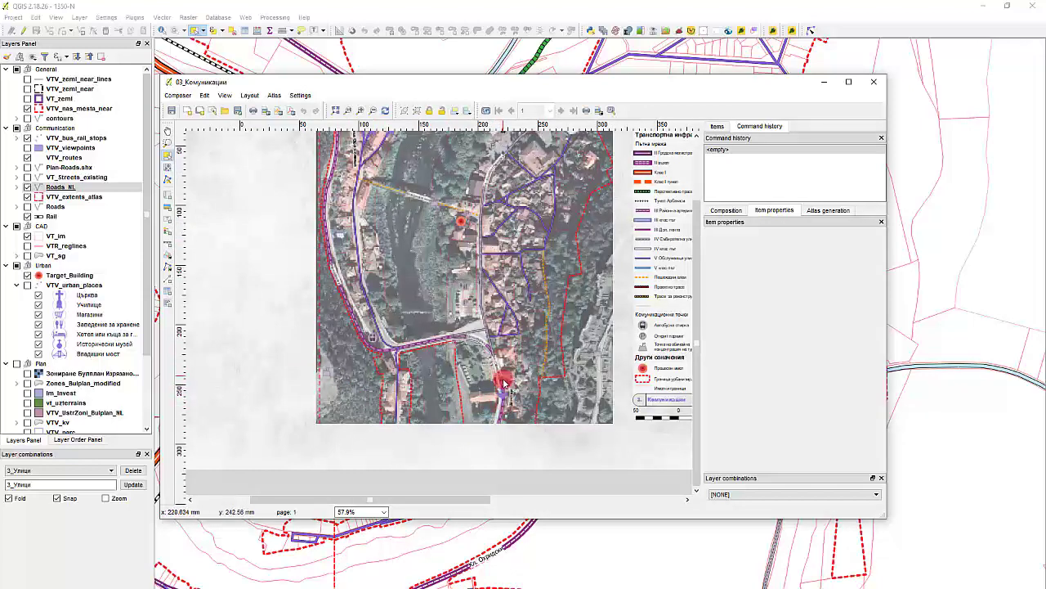
{"action": "left_click", "coordinate": [665, 4]}
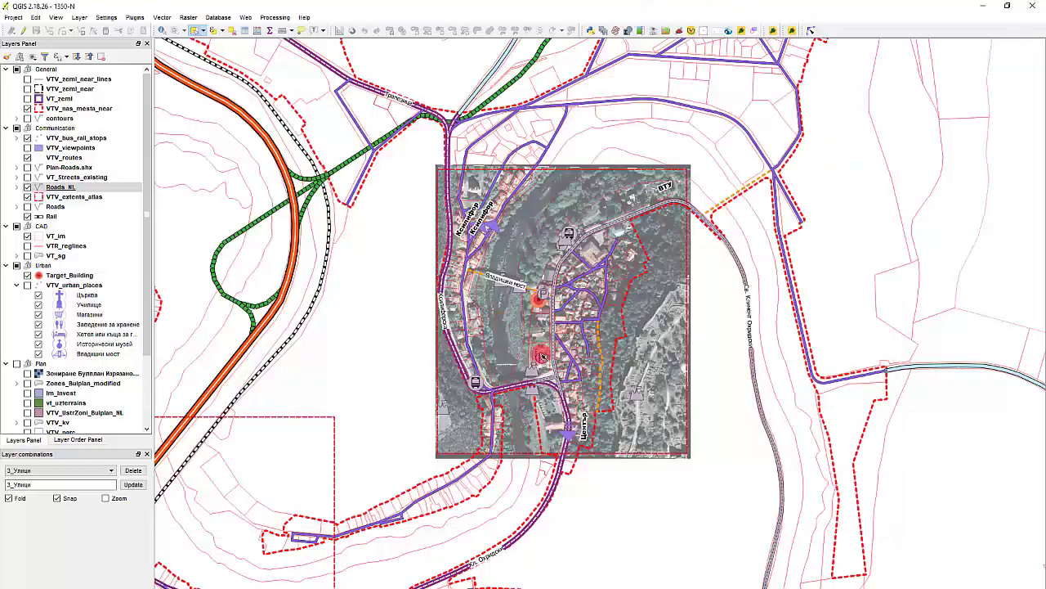
{"action": "scroll", "coordinate": [542, 357], "scroll_direction": "up", "scroll_amount": 1}
{"action": "scroll", "coordinate": [588, 398], "scroll_direction": "up", "scroll_amount": 1}
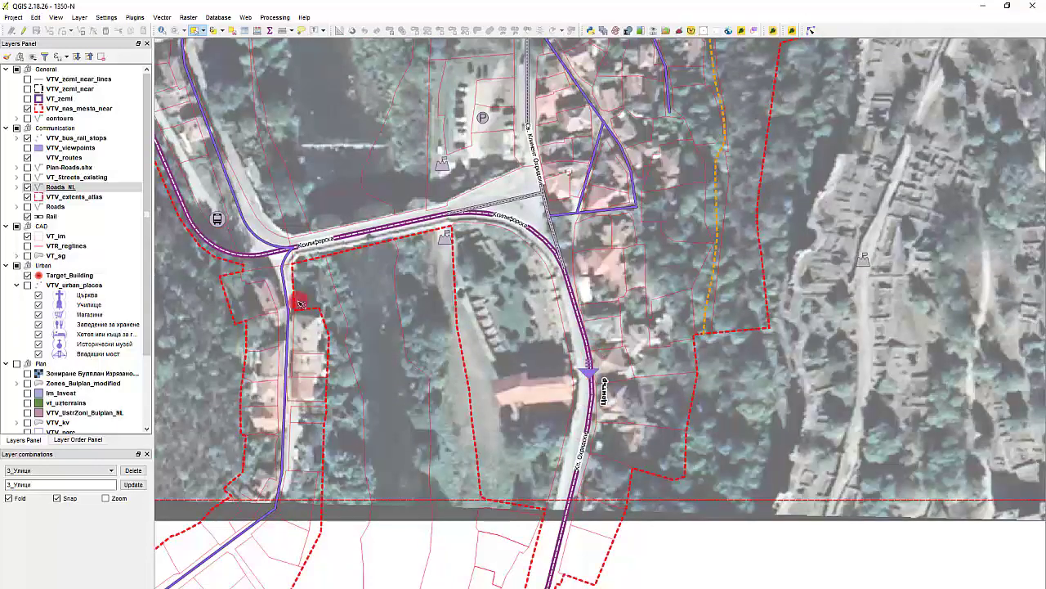
{"action": "left_click", "coordinate": [83, 158]}
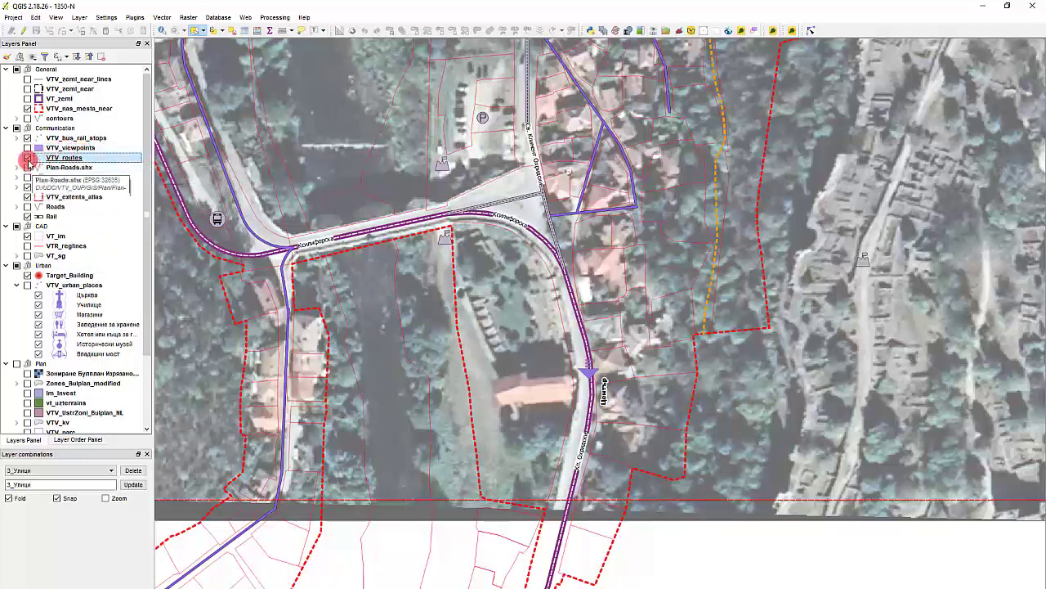
{"action": "double_click", "coordinate": [72, 159]}
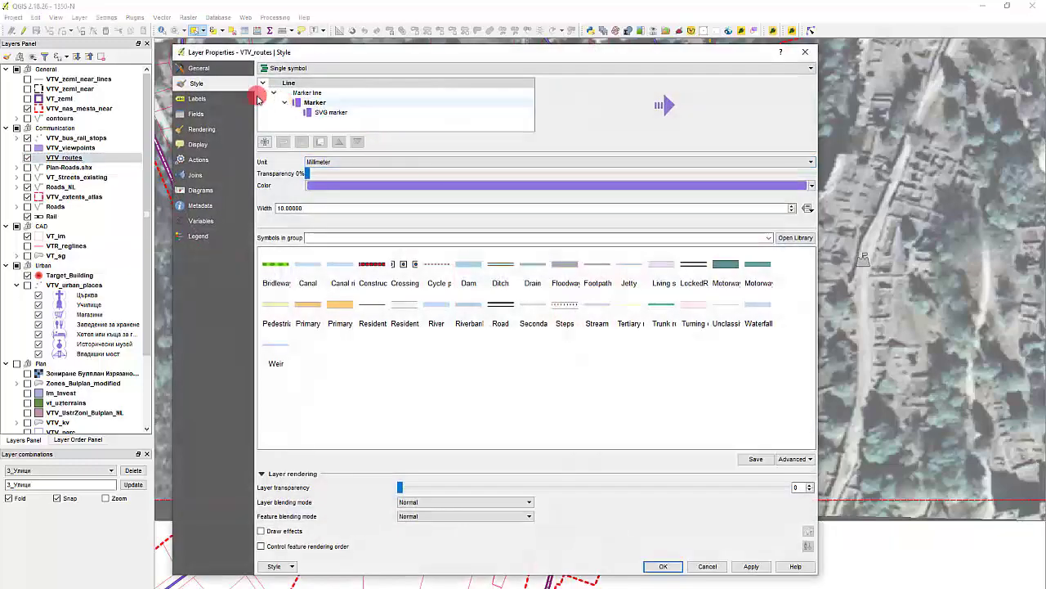
{"action": "left_click", "coordinate": [707, 566]}
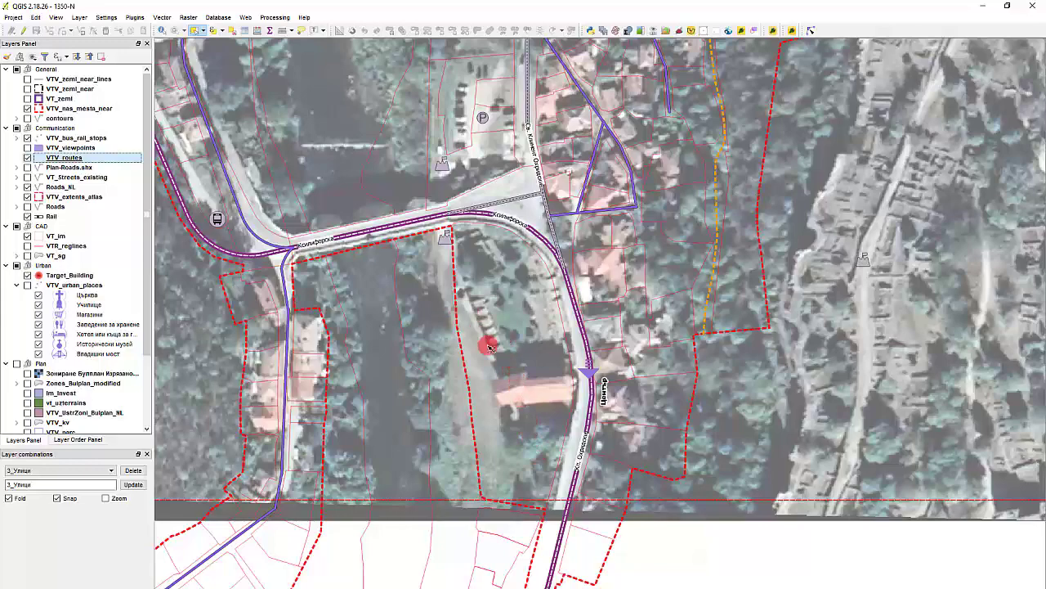
{"action": "scroll", "coordinate": [489, 347], "scroll_direction": "down", "scroll_amount": 5}
{"action": "scroll", "coordinate": [489, 346], "scroll_direction": "up", "scroll_amount": 4}
{"action": "scroll", "coordinate": [411, 195], "scroll_direction": "down", "scroll_amount": 2}
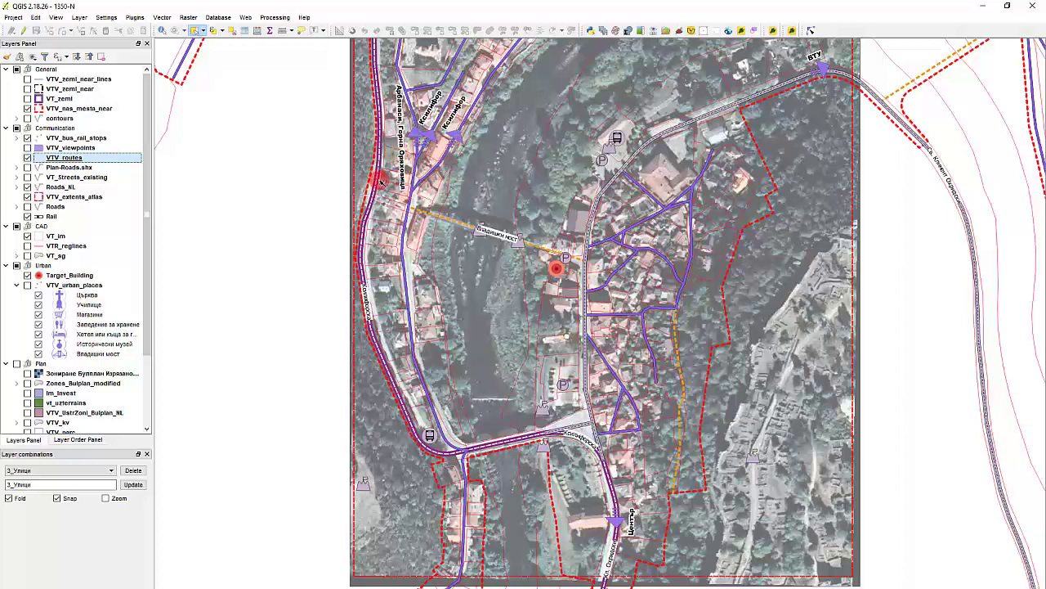
Start editing VTV_routes and drag the route's end vertex out over the river
{"action": "left_click", "coordinate": [24, 31]}
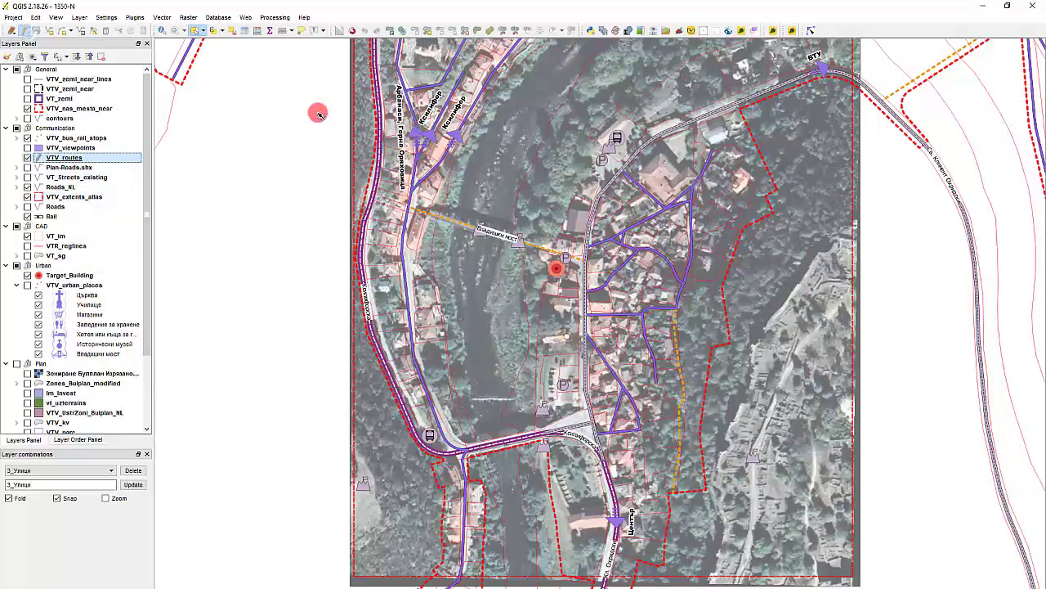
{"action": "left_click", "coordinate": [453, 141]}
{"action": "scroll", "coordinate": [462, 106], "scroll_direction": "up", "scroll_amount": 1}
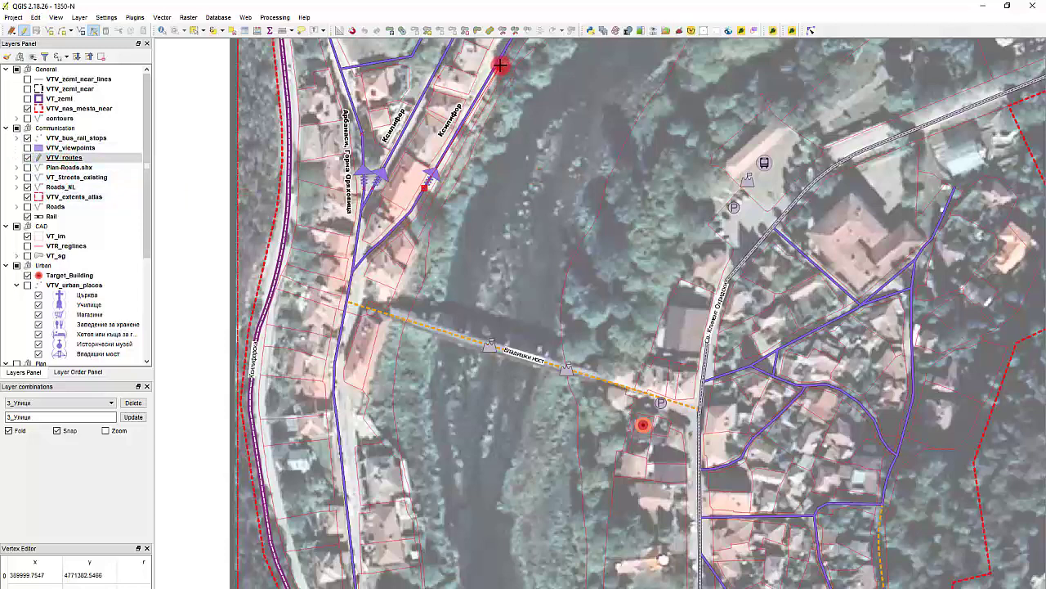
{"action": "left_click_drag", "start_coordinate": [500, 65], "coordinate": [549, 109]}
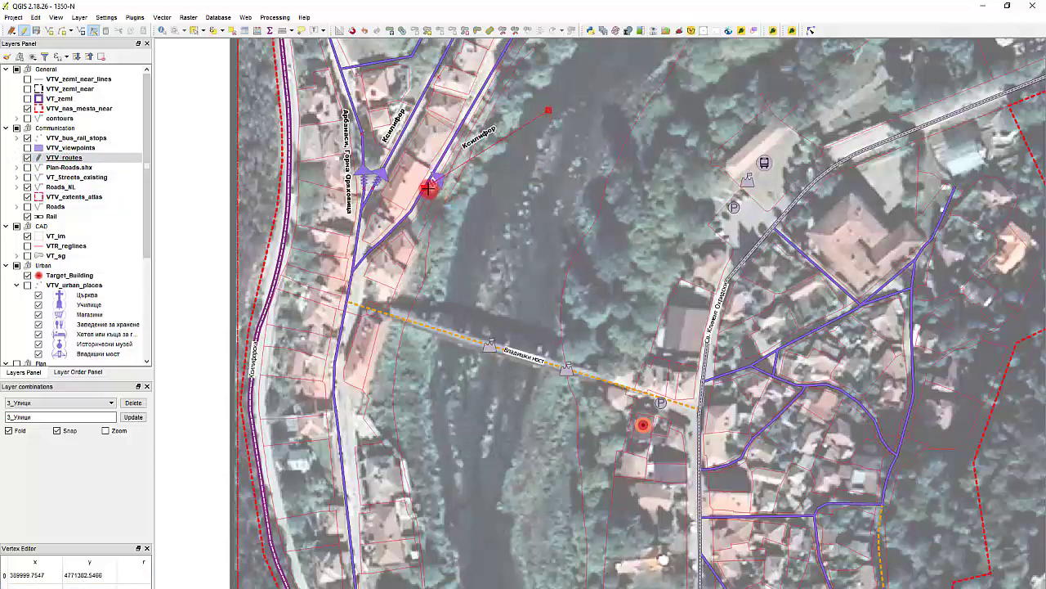
{"action": "left_click", "coordinate": [547, 112]}
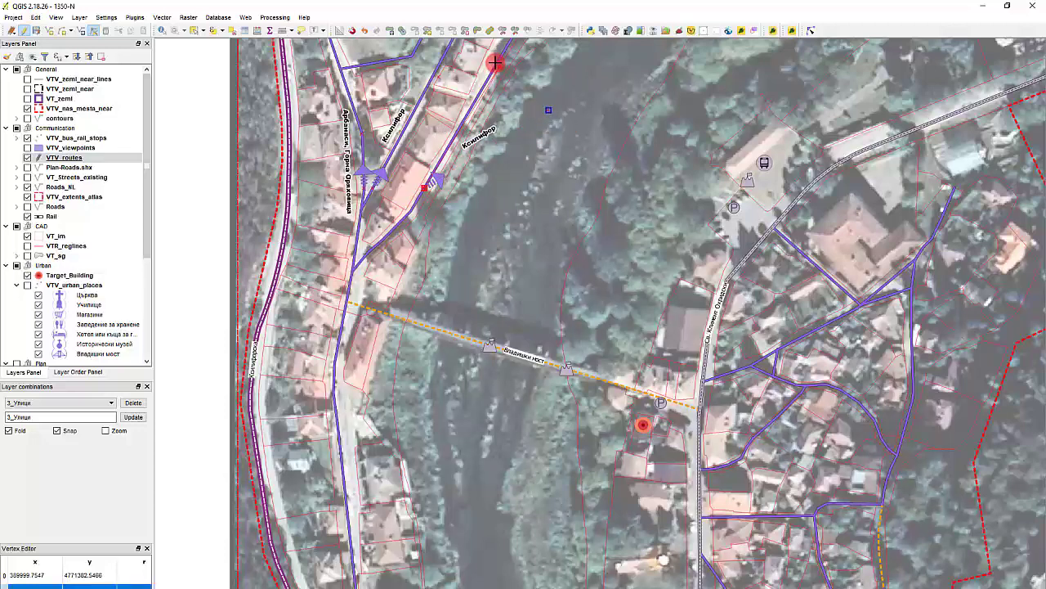
{"action": "scroll", "coordinate": [483, 196], "scroll_direction": "down", "scroll_amount": 1}
{"action": "scroll", "coordinate": [460, 156], "scroll_direction": "up", "scroll_amount": 1}
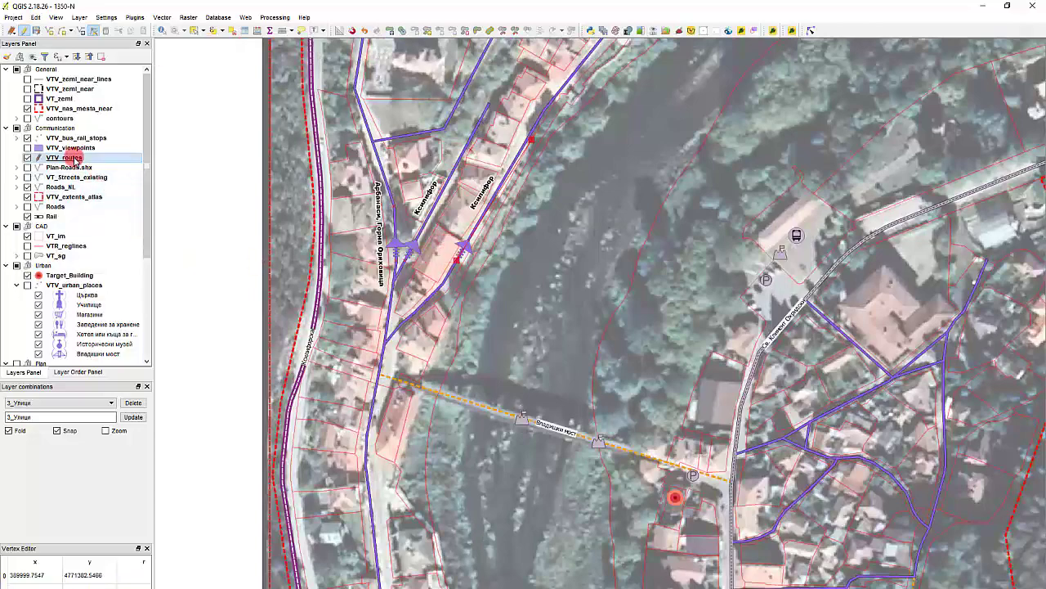
Set the VTV_routes marker line's offset along line to 0 and apply it
{"action": "left_click", "coordinate": [67, 157]}
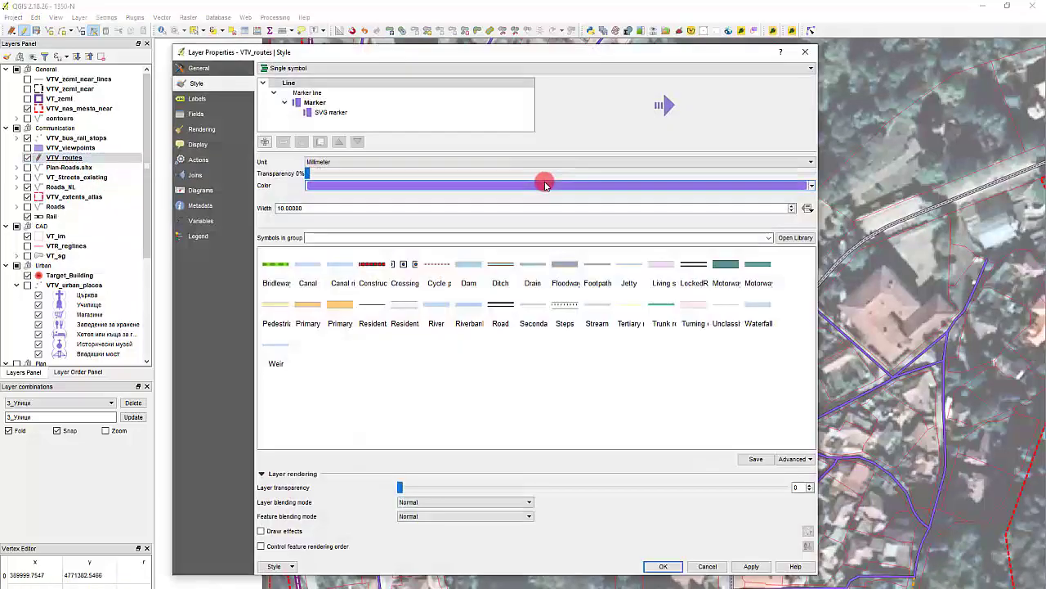
{"action": "left_click", "coordinate": [311, 102]}
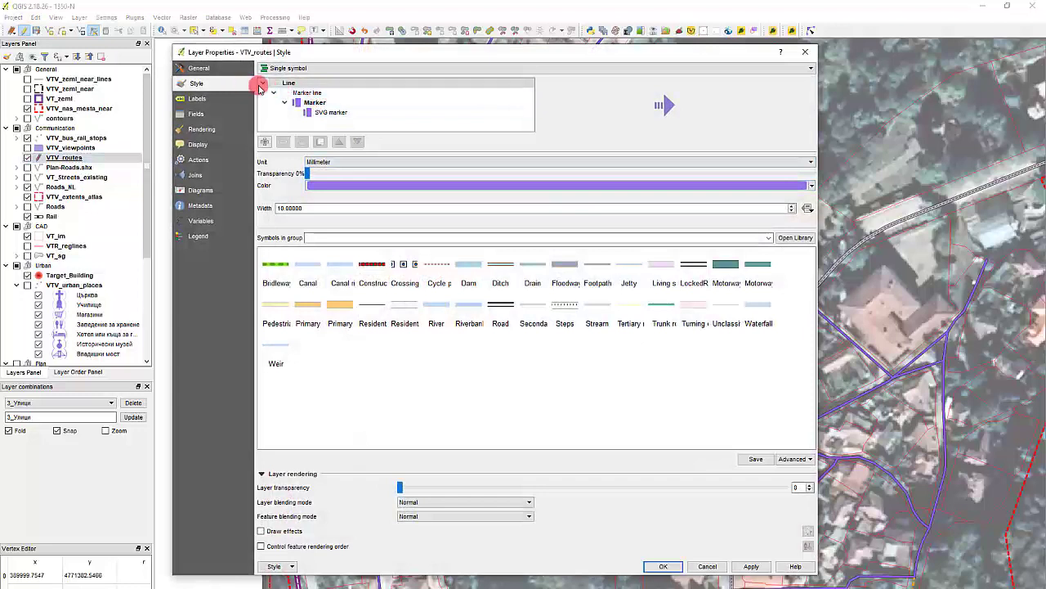
{"action": "left_click", "coordinate": [303, 92]}
{"action": "left_click", "coordinate": [300, 101]}
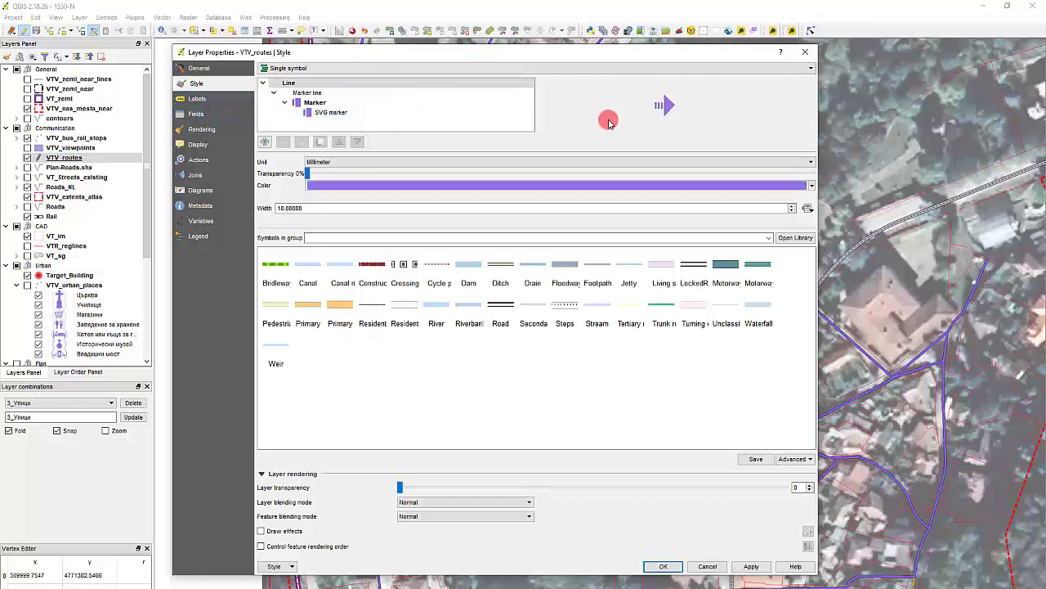
{"action": "left_click", "coordinate": [317, 104]}
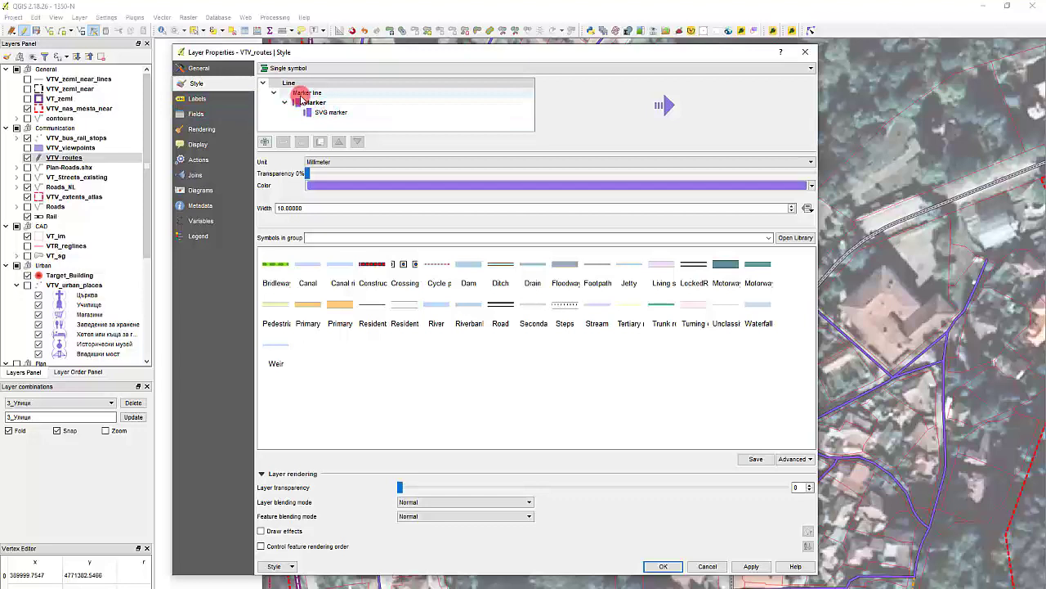
{"action": "left_click", "coordinate": [329, 113]}
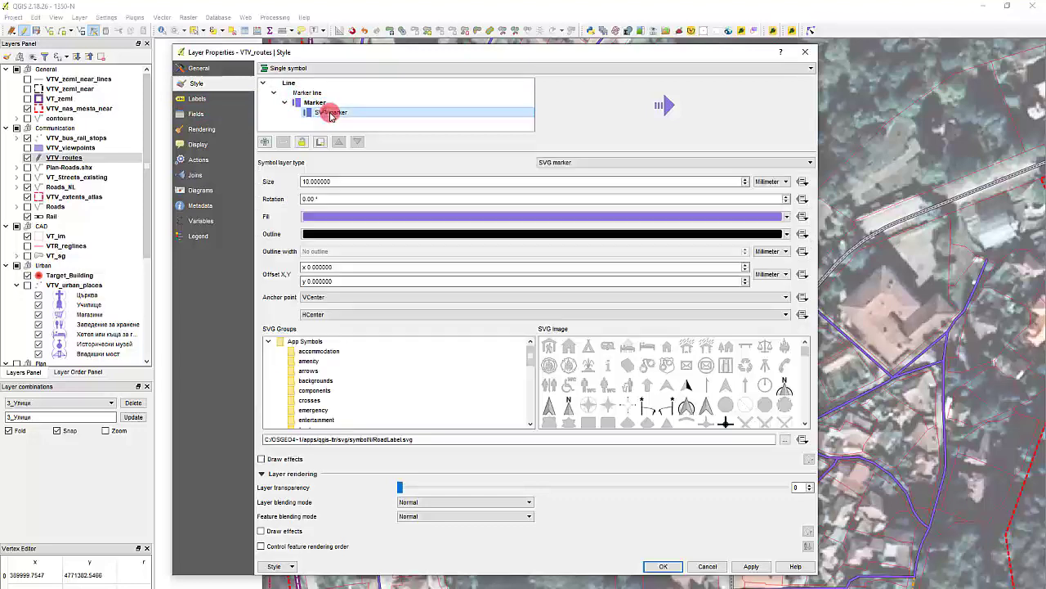
{"action": "left_click", "coordinate": [304, 95]}
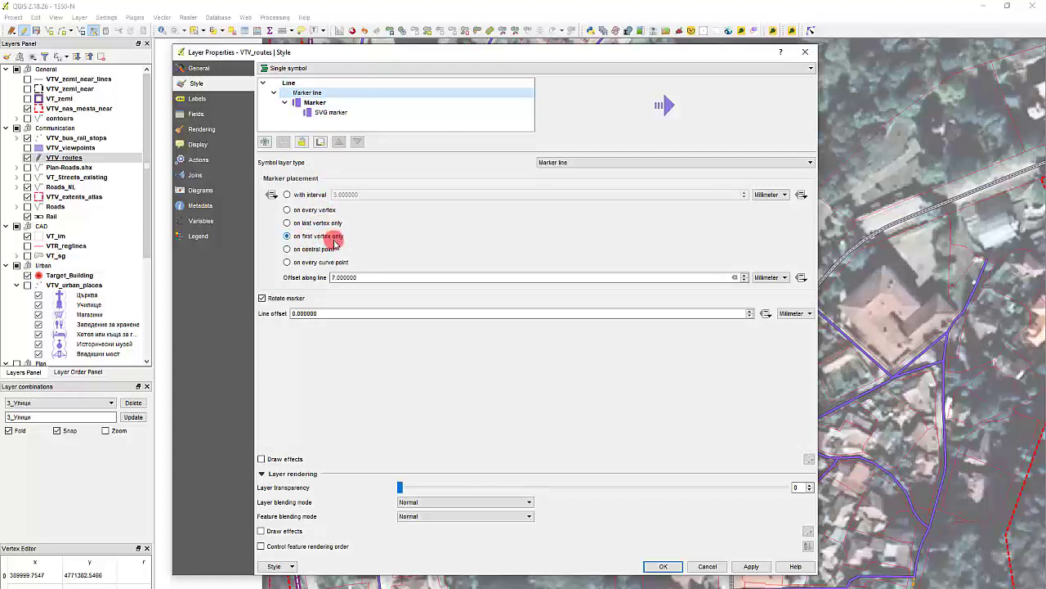
{"action": "left_click", "coordinate": [367, 278]}
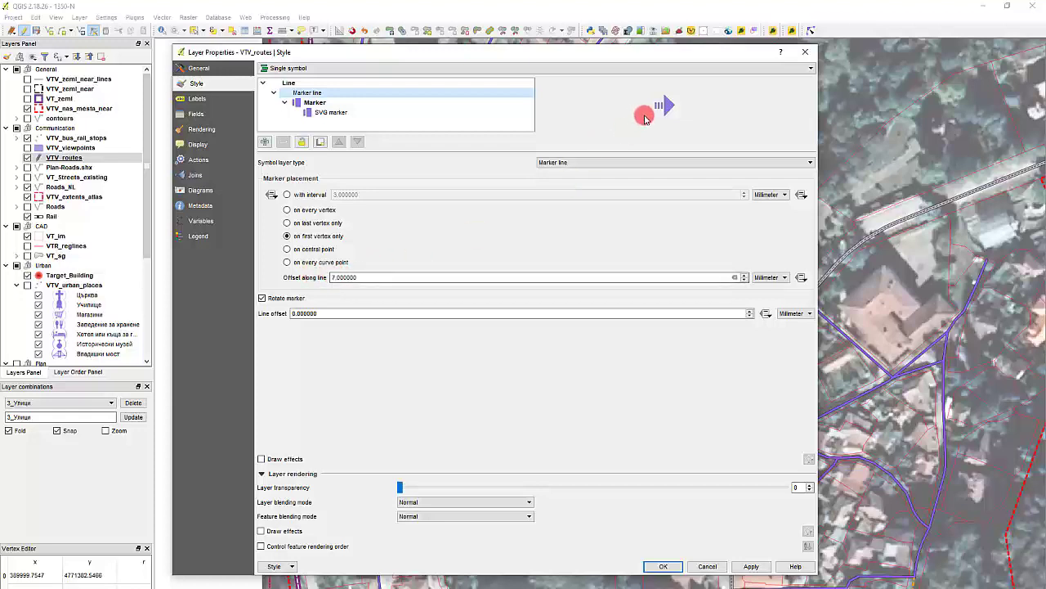
{"action": "double_click", "coordinate": [376, 278]}
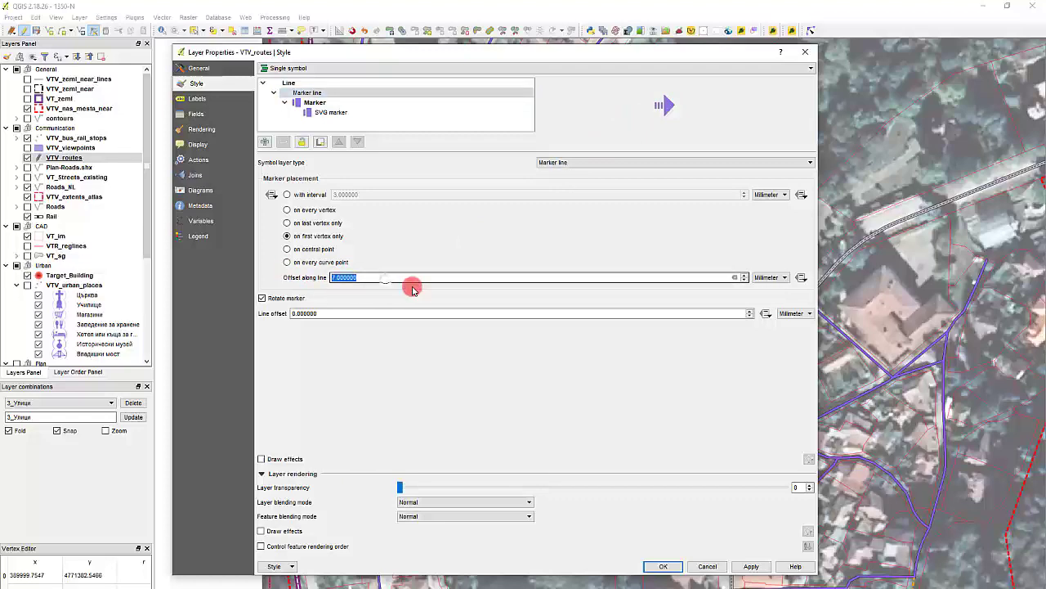
{"action": "type", "text": "0"}
{"action": "left_click", "coordinate": [756, 566]}
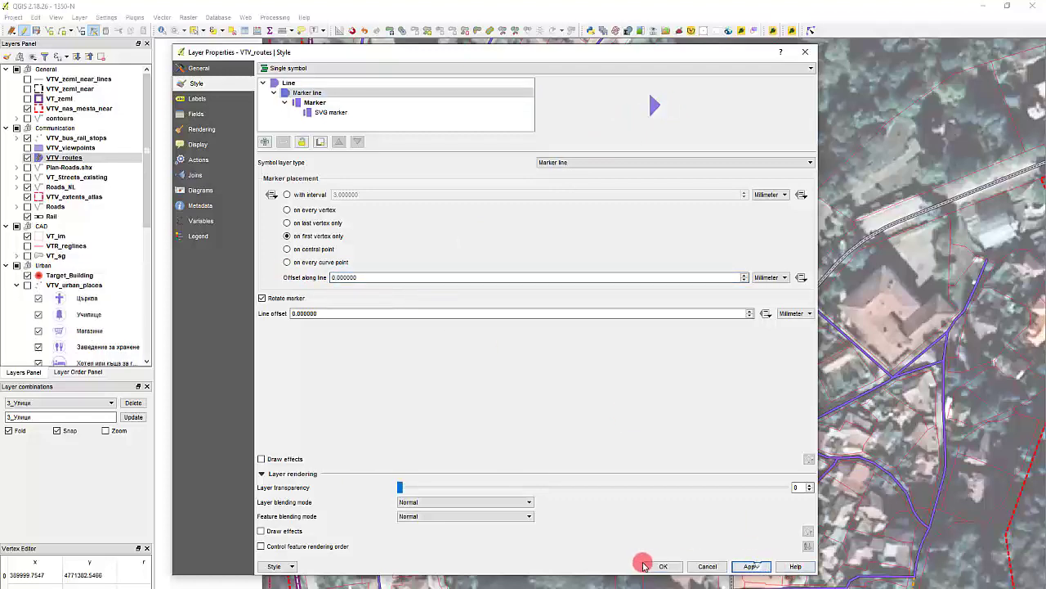
{"action": "left_click", "coordinate": [660, 566]}
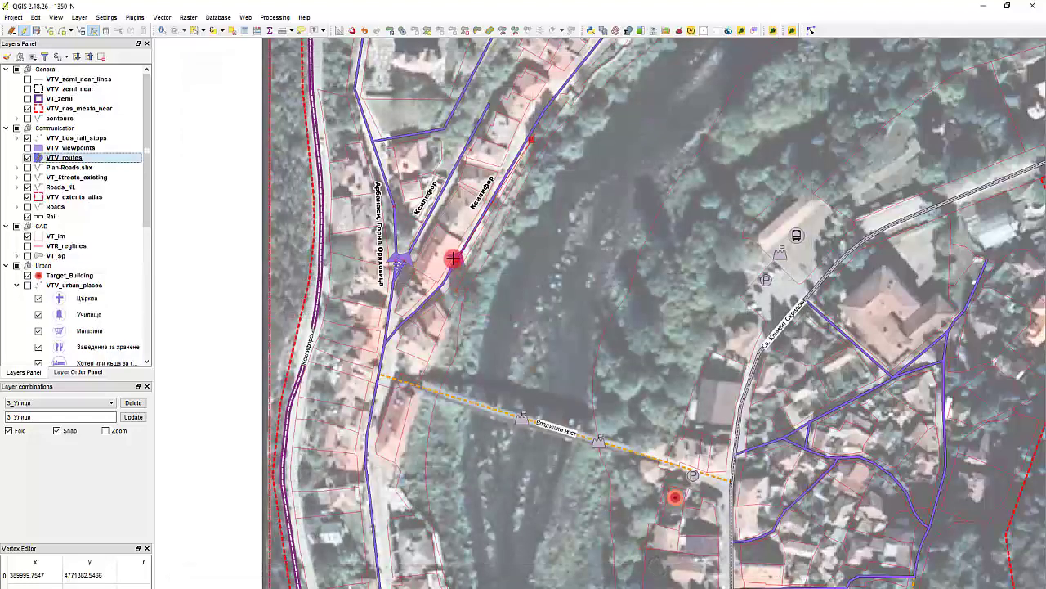
Restore the marker line's offset along line to 7 mm
{"action": "left_click", "coordinate": [84, 157]}
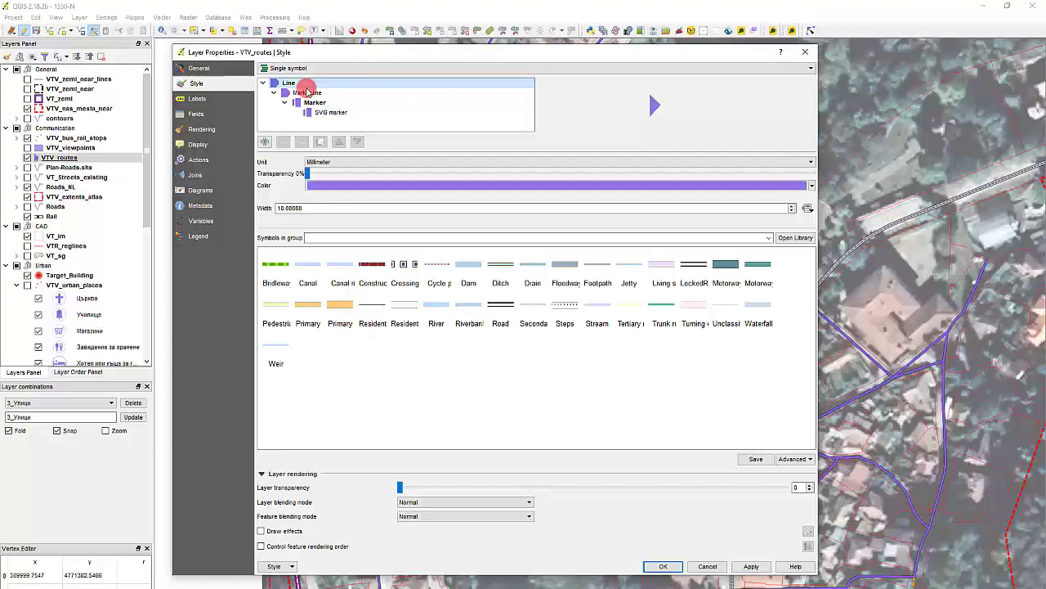
{"action": "left_click", "coordinate": [303, 93]}
{"action": "double_click", "coordinate": [362, 277]}
{"action": "type", "text": "7"}
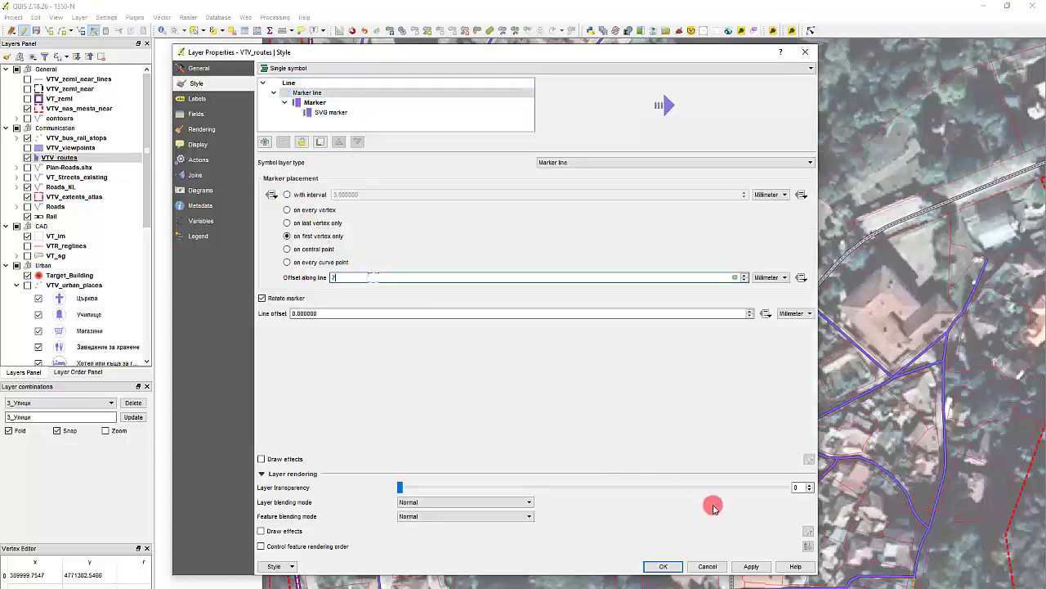
{"action": "left_click", "coordinate": [751, 566]}
{"action": "left_click", "coordinate": [662, 567]}
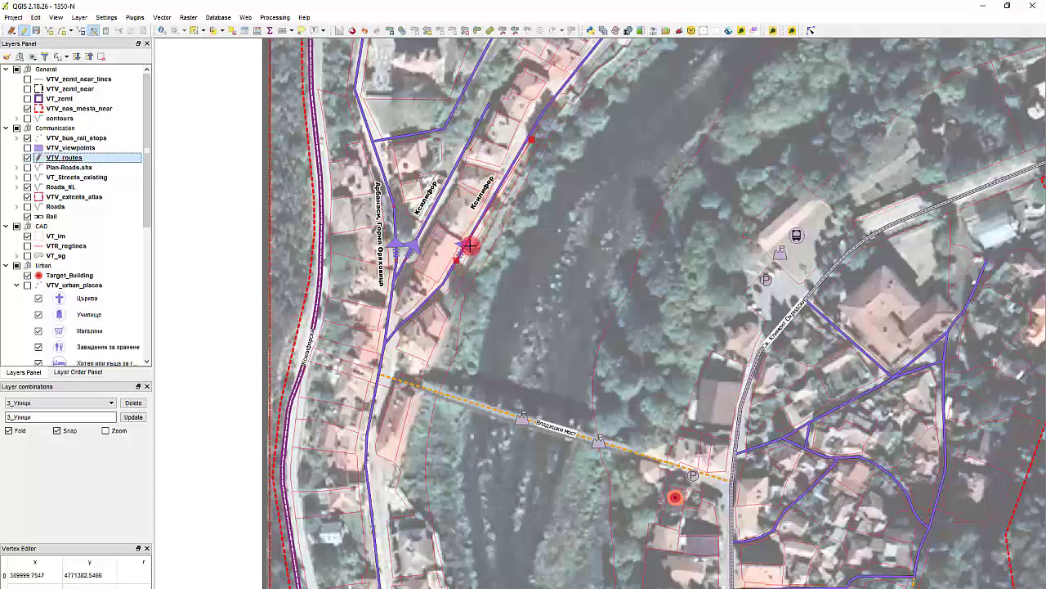
Stop editing VTV_routes, save its changes, and show only VTV_routes on the map
{"action": "scroll", "coordinate": [457, 245], "scroll_direction": "down", "scroll_amount": 1}
{"action": "scroll", "coordinate": [468, 232], "scroll_direction": "up", "scroll_amount": 1}
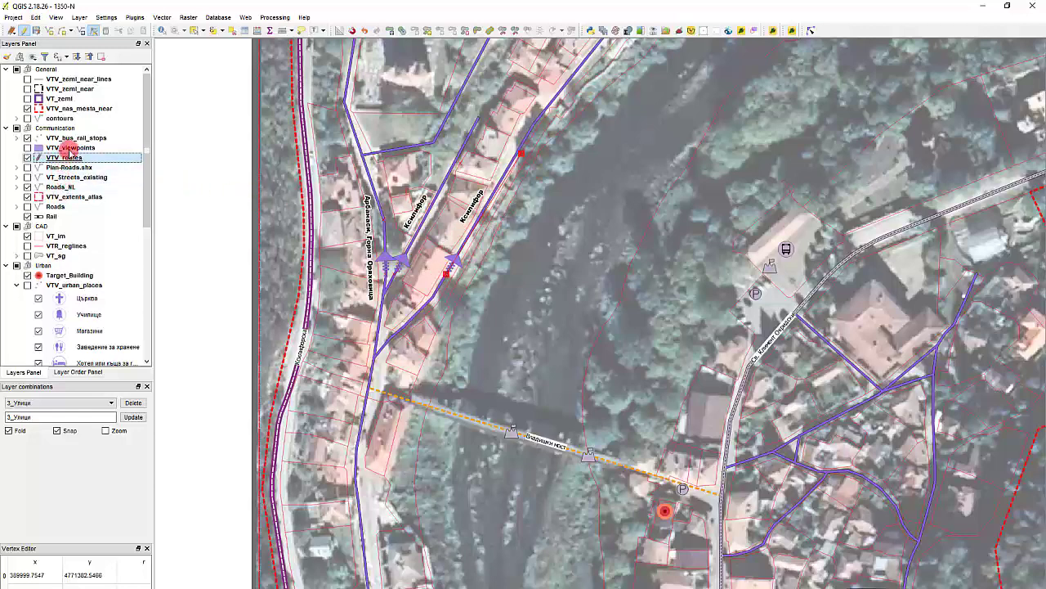
{"action": "left_click", "coordinate": [70, 185]}
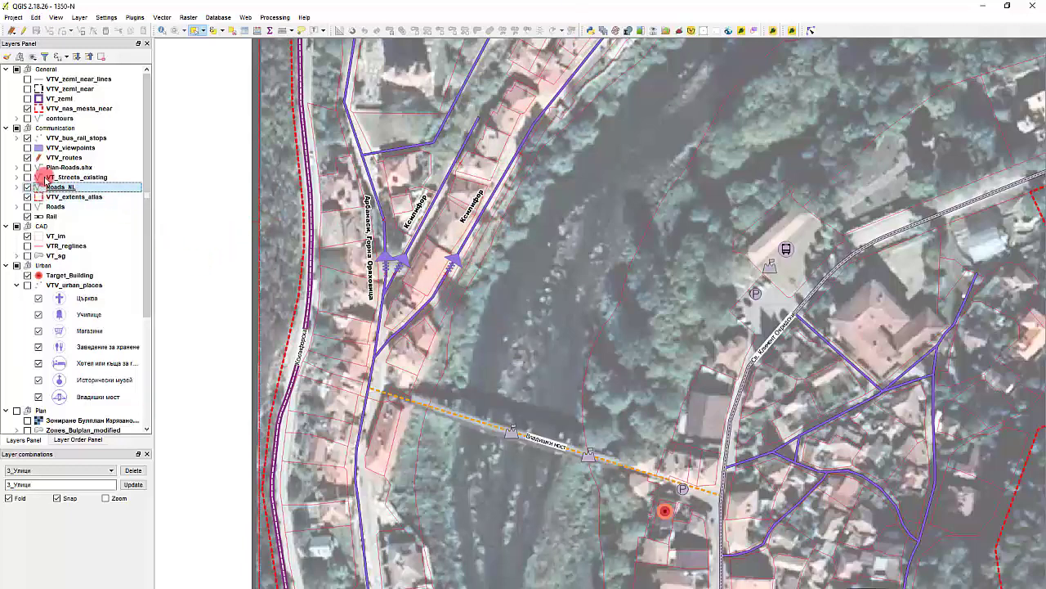
{"action": "left_click", "coordinate": [28, 107]}
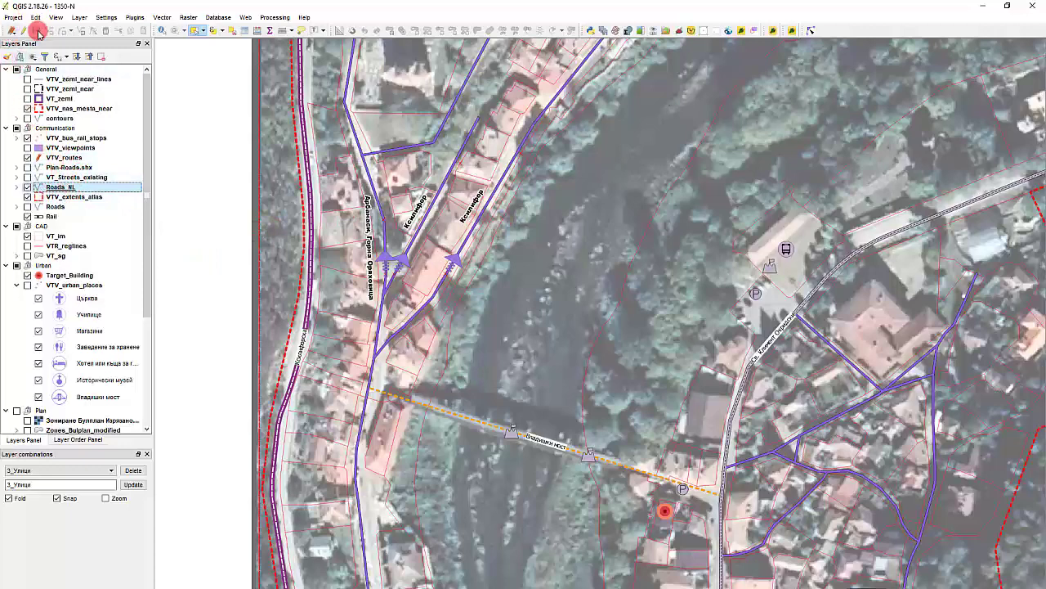
{"action": "left_click", "coordinate": [82, 157]}
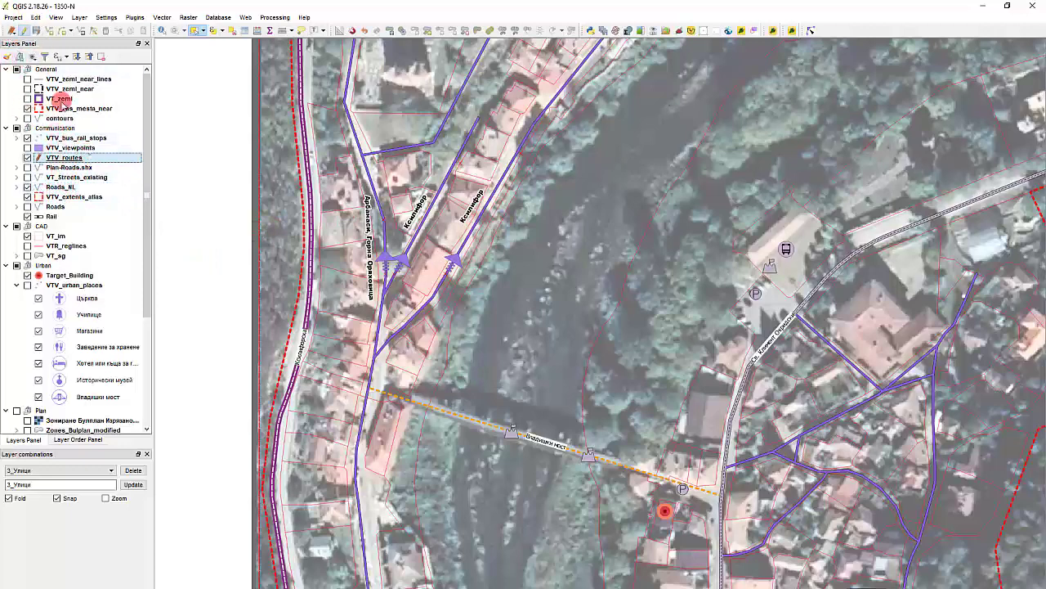
{"action": "left_click", "coordinate": [23, 32]}
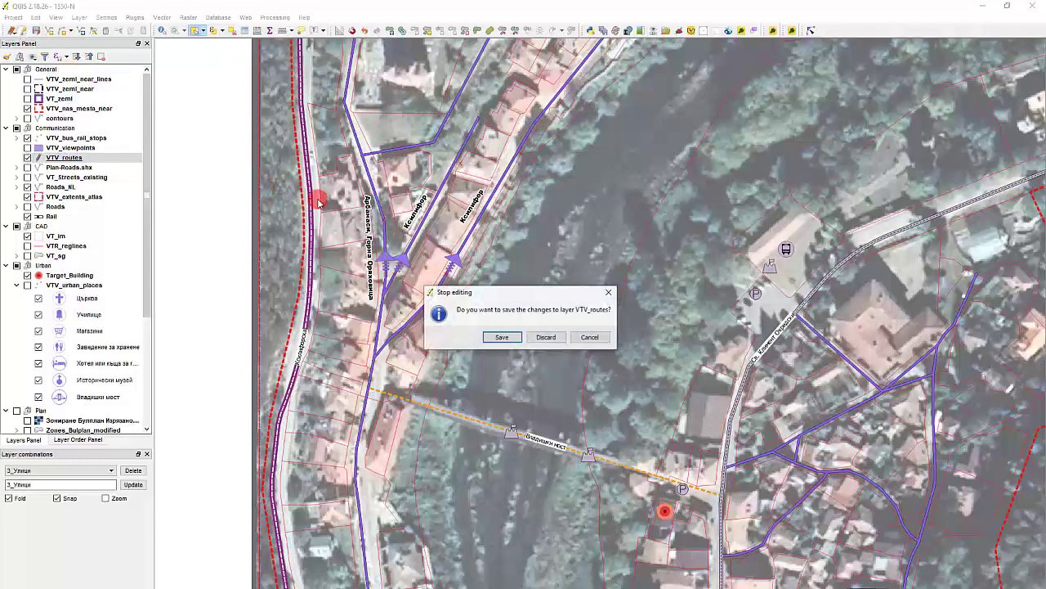
{"action": "left_click", "coordinate": [501, 338]}
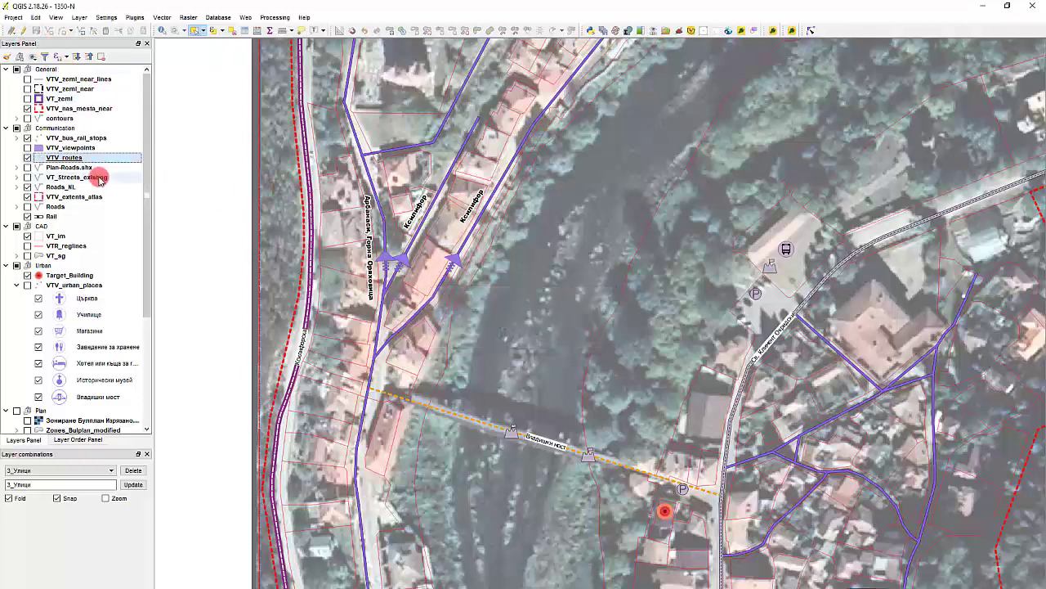
{"action": "left_click", "coordinate": [26, 158]}
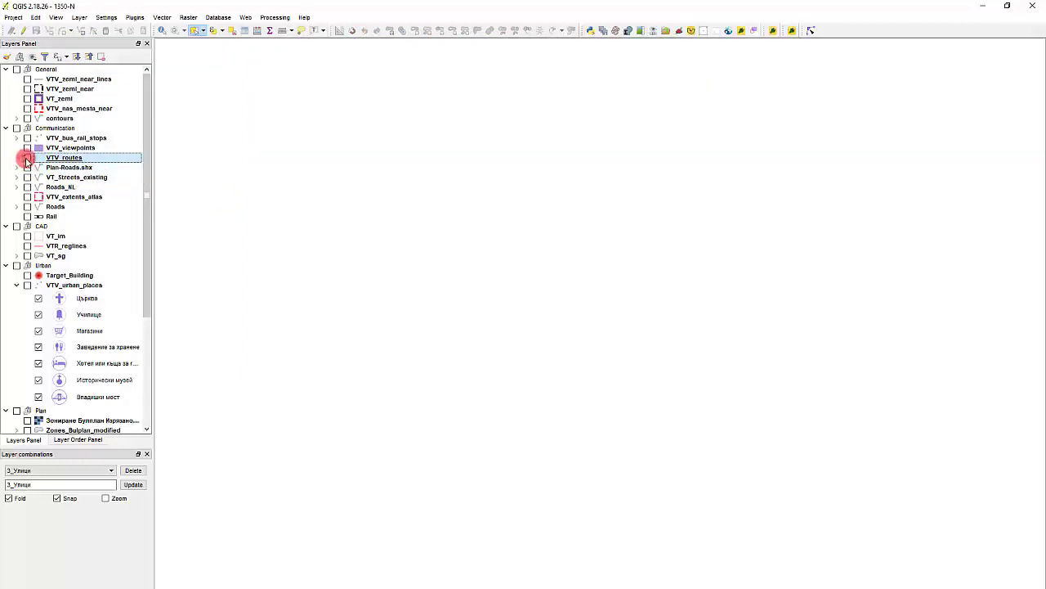
{"action": "left_click", "coordinate": [26, 187]}
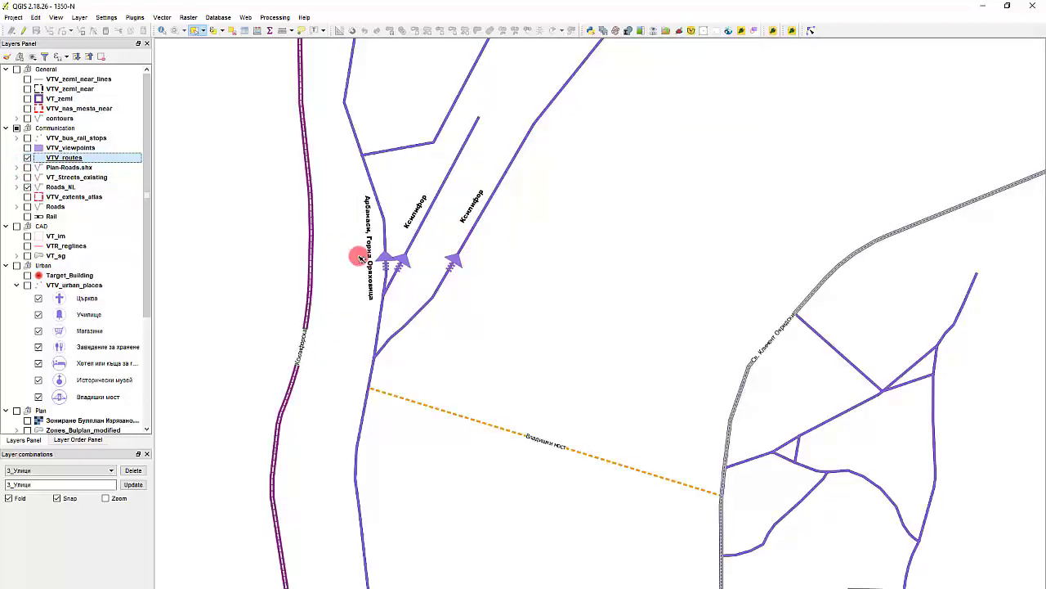
Disable snapping to VTV_bus_rail_stops, VTV_extents_atlas and VT_im, keeping Roads_NL snappable
{"action": "left_click", "coordinate": [98, 186]}
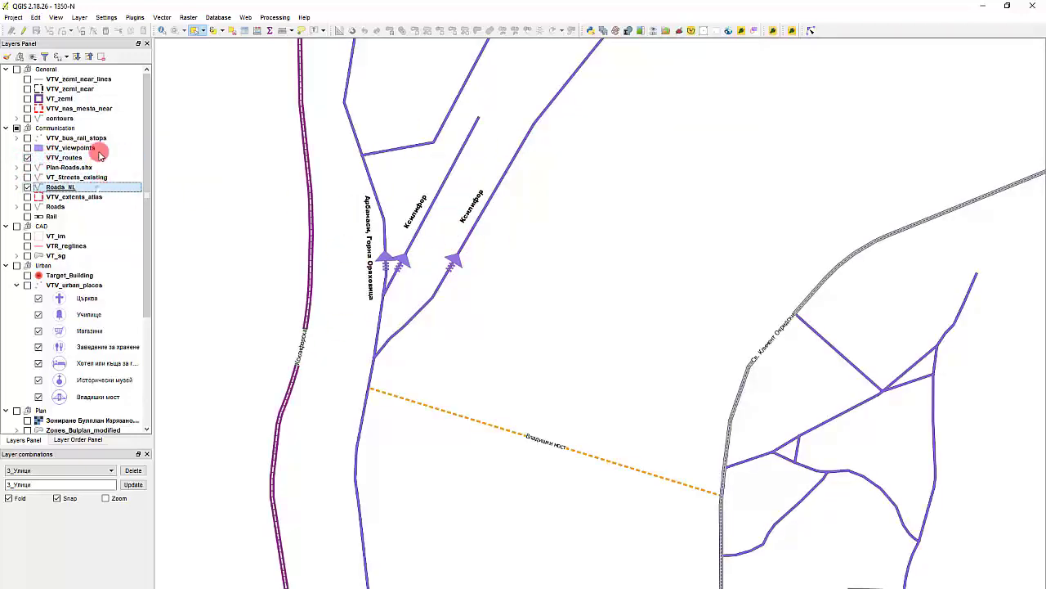
{"action": "left_click", "coordinate": [112, 18]}
{"action": "left_click", "coordinate": [131, 86]}
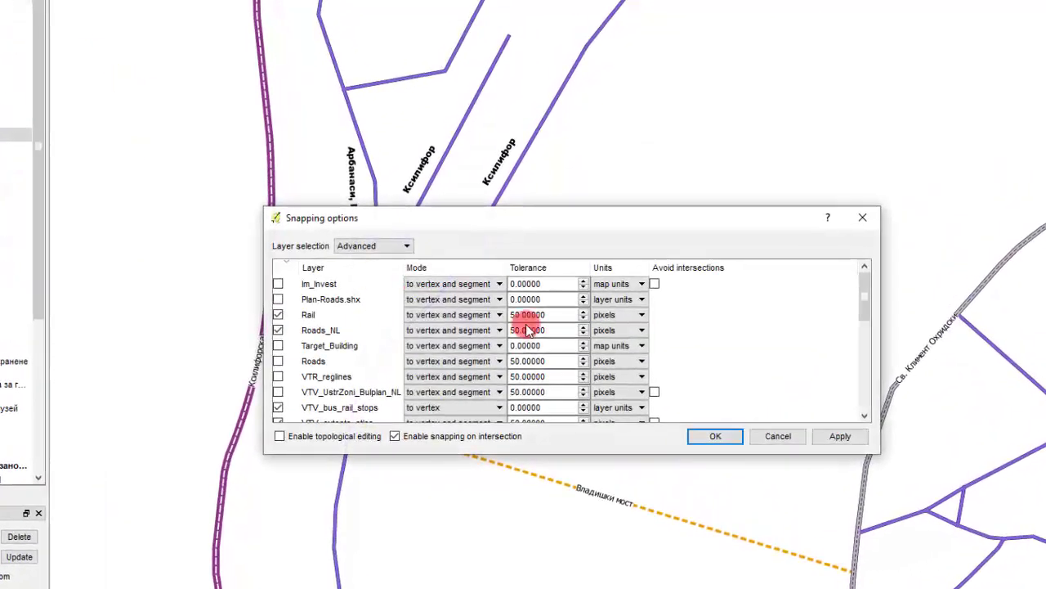
{"action": "left_click", "coordinate": [346, 329]}
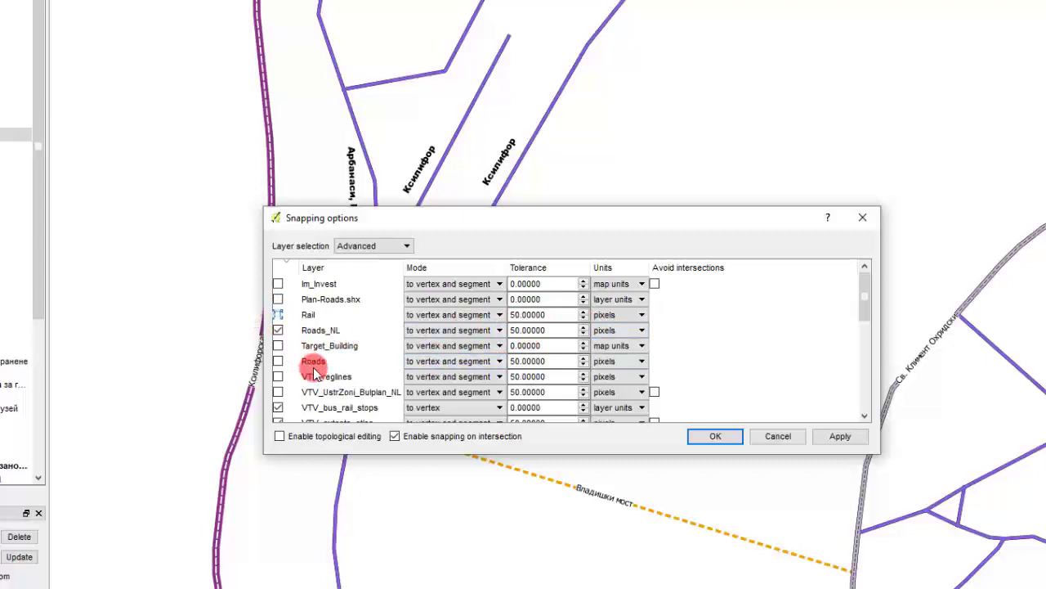
{"action": "scroll", "coordinate": [331, 376], "scroll_direction": "down", "scroll_amount": 1}
{"action": "left_click", "coordinate": [278, 361]}
{"action": "left_click", "coordinate": [278, 376]}
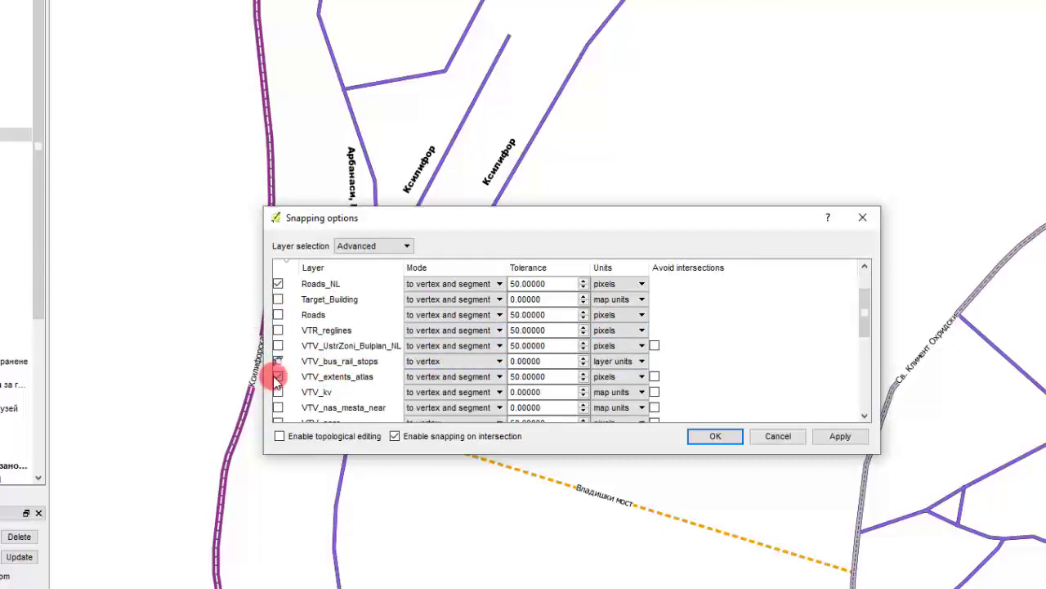
{"action": "scroll", "coordinate": [327, 368], "scroll_direction": "down", "scroll_amount": 2}
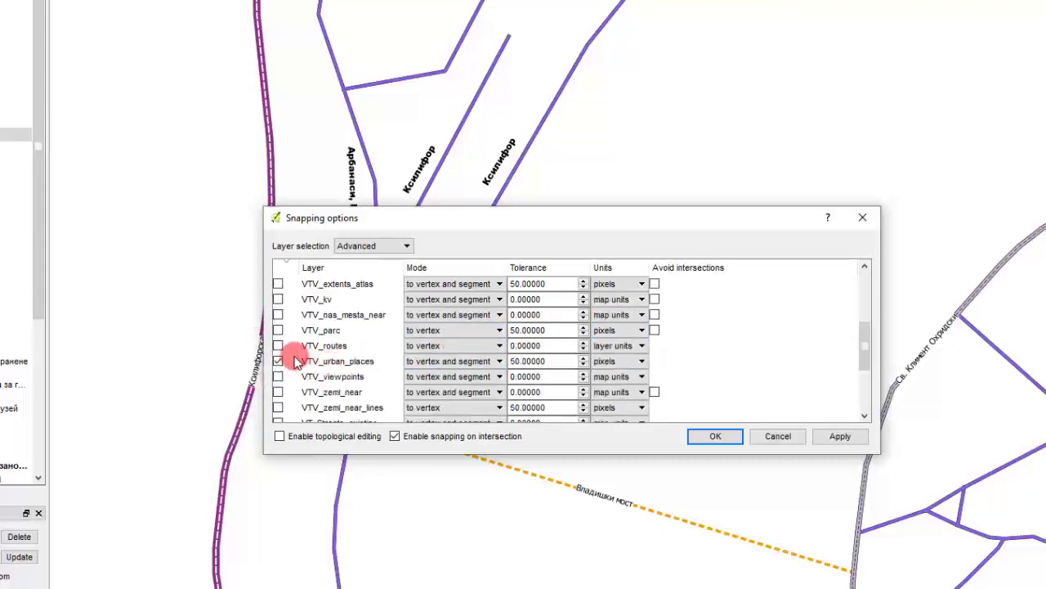
{"action": "scroll", "coordinate": [303, 369], "scroll_direction": "down", "scroll_amount": 2}
{"action": "left_click", "coordinate": [280, 344]}
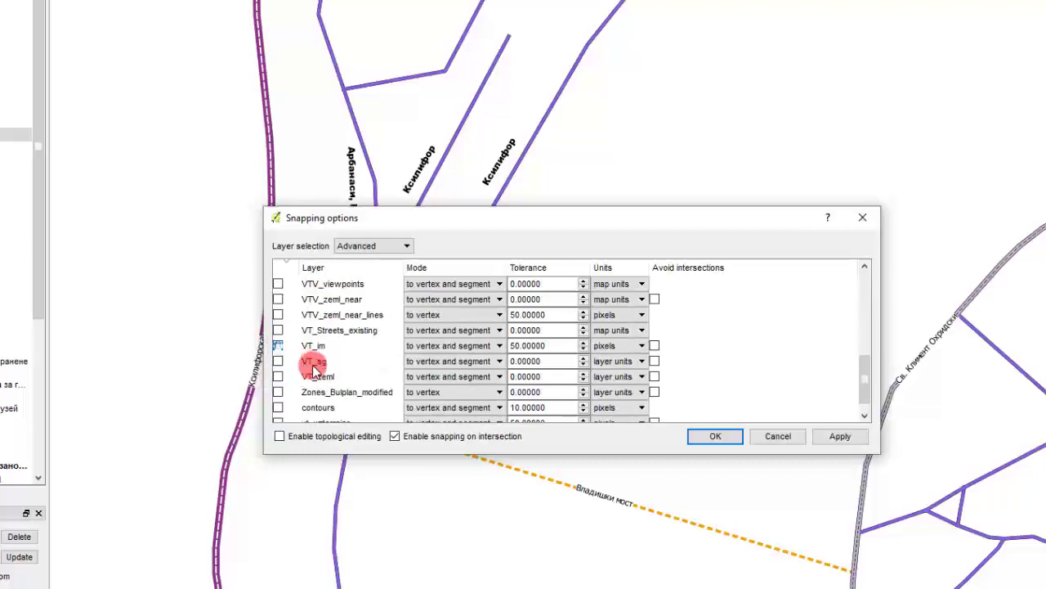
{"action": "scroll", "coordinate": [314, 368], "scroll_direction": "down", "scroll_amount": 1}
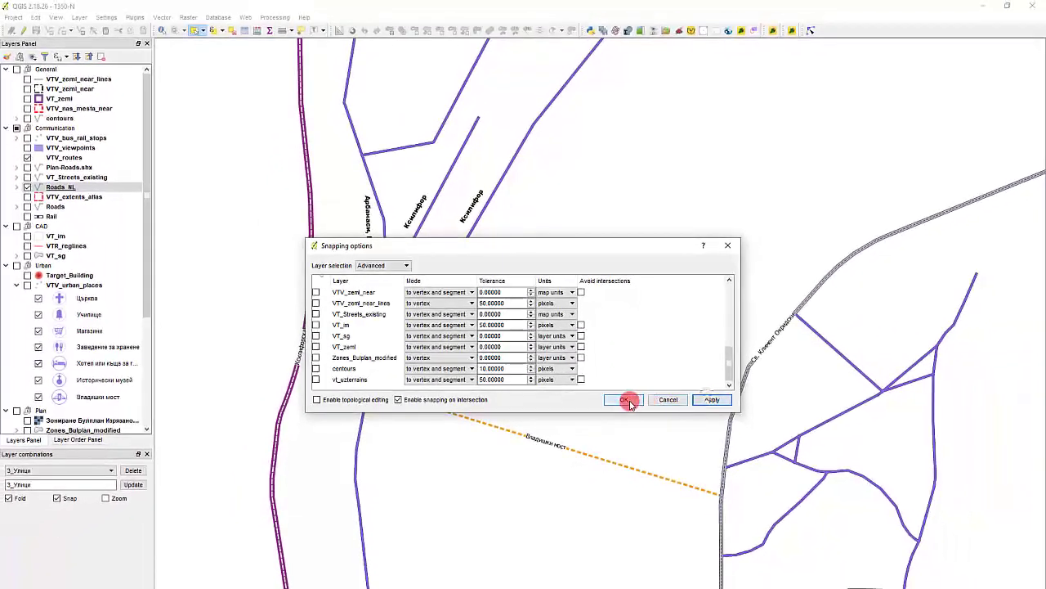
{"action": "left_click", "coordinate": [715, 436]}
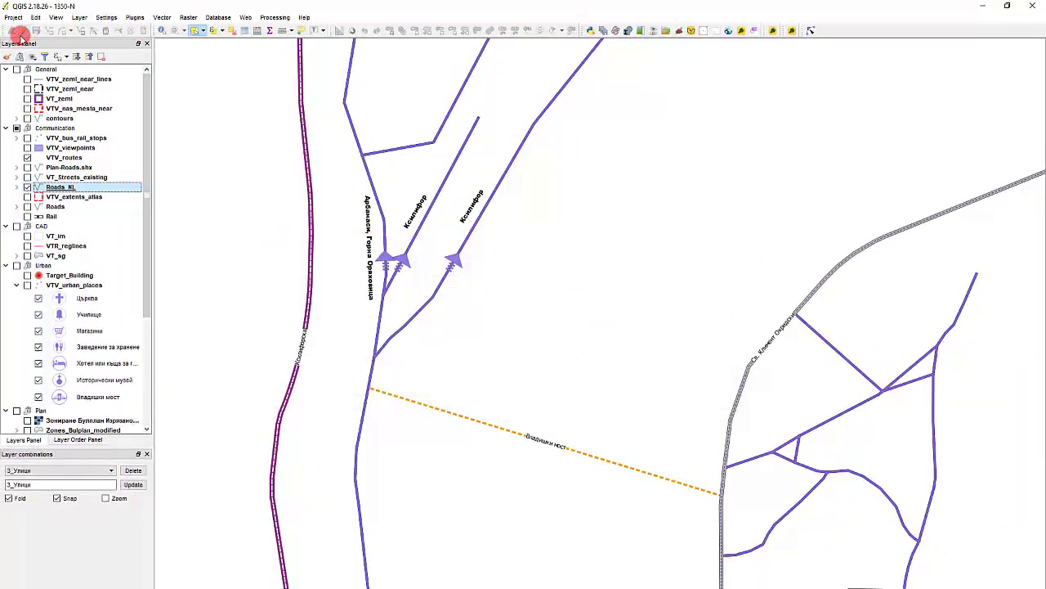
Start editing Roads_NL and select the three roads ending at the direction arrows
{"action": "left_click", "coordinate": [21, 32]}
{"action": "left_click", "coordinate": [495, 191]}
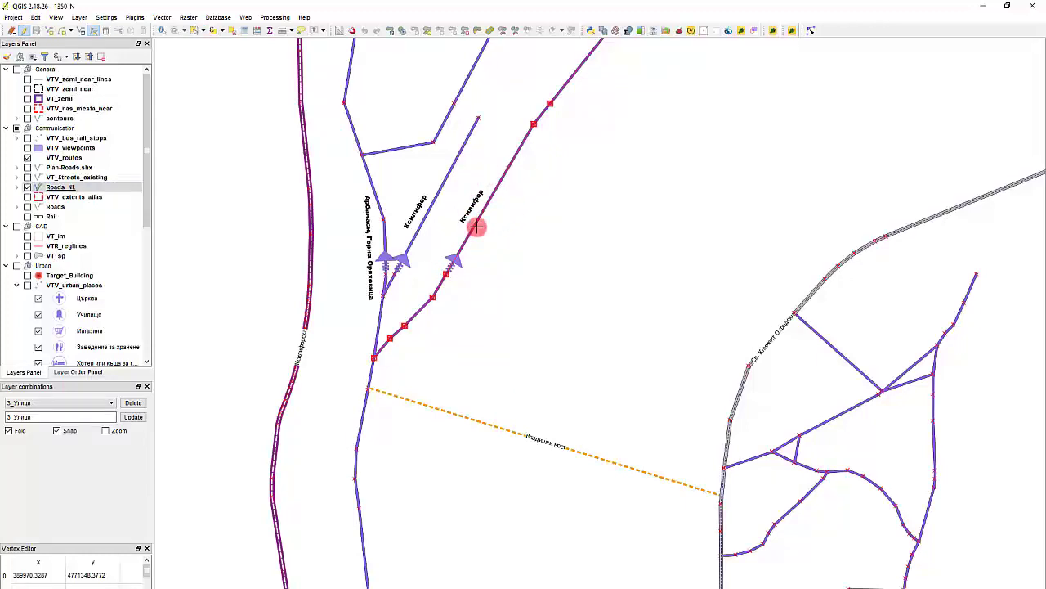
{"action": "scroll", "coordinate": [452, 280], "scroll_direction": "up", "scroll_amount": 2}
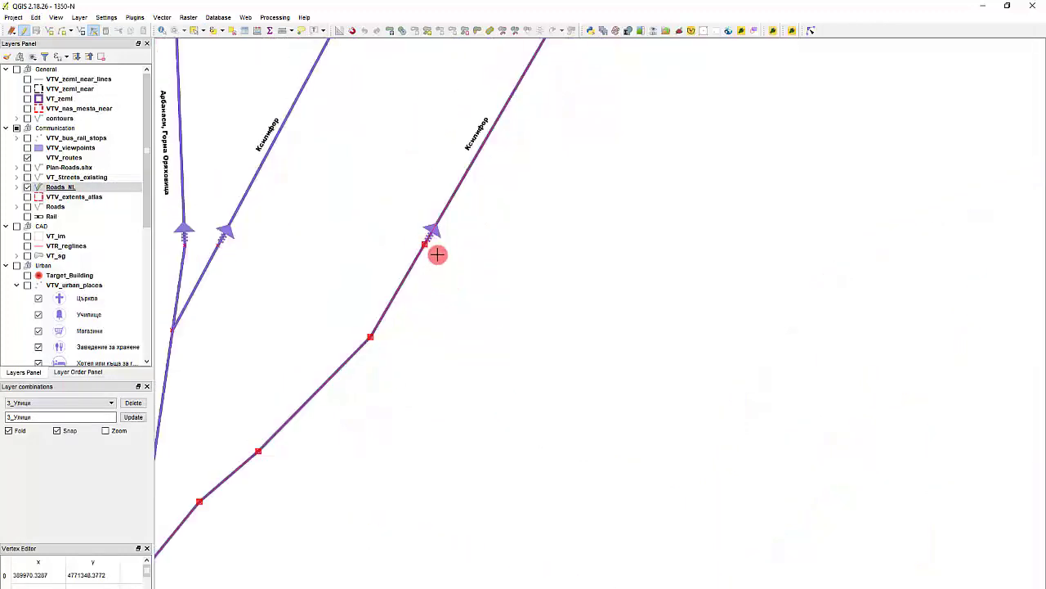
{"action": "scroll", "coordinate": [446, 272], "scroll_direction": "down", "scroll_amount": 1}
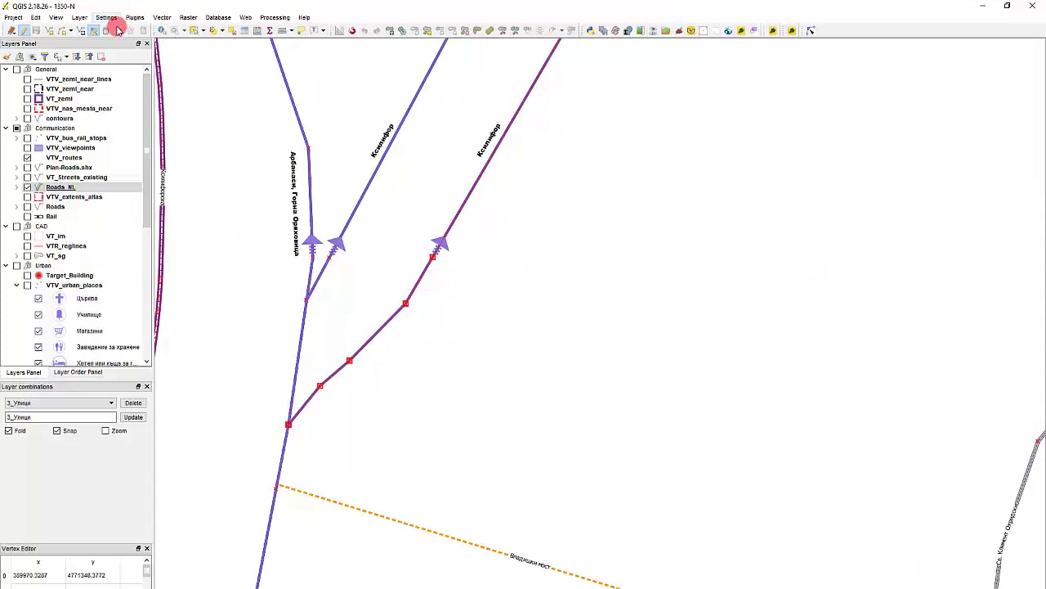
{"action": "left_click", "coordinate": [198, 32]}
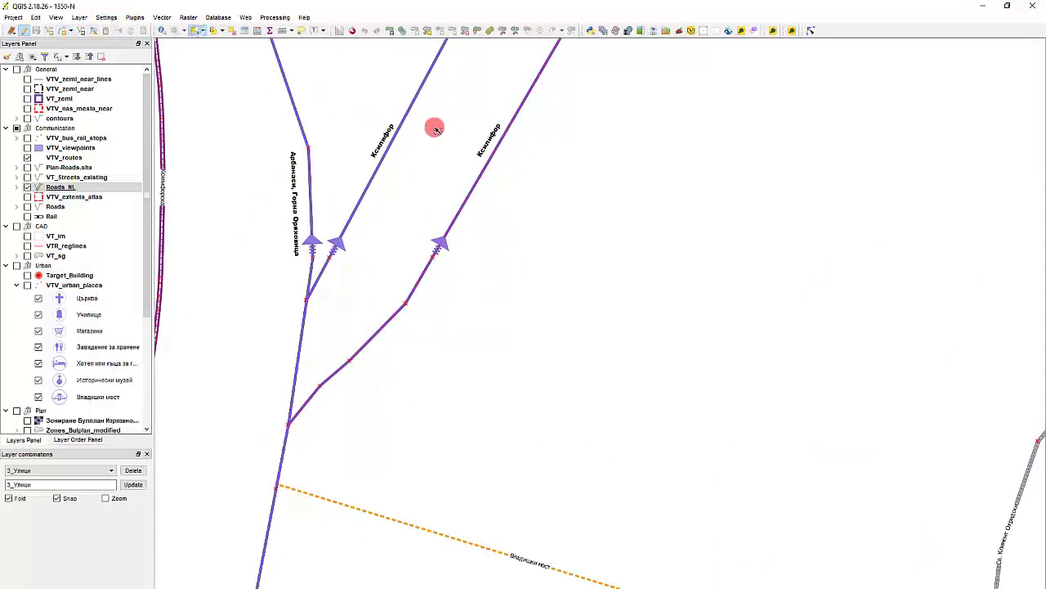
{"action": "left_click", "coordinate": [412, 97]}
{"action": "left_click", "coordinate": [291, 96], "text": "shift"}
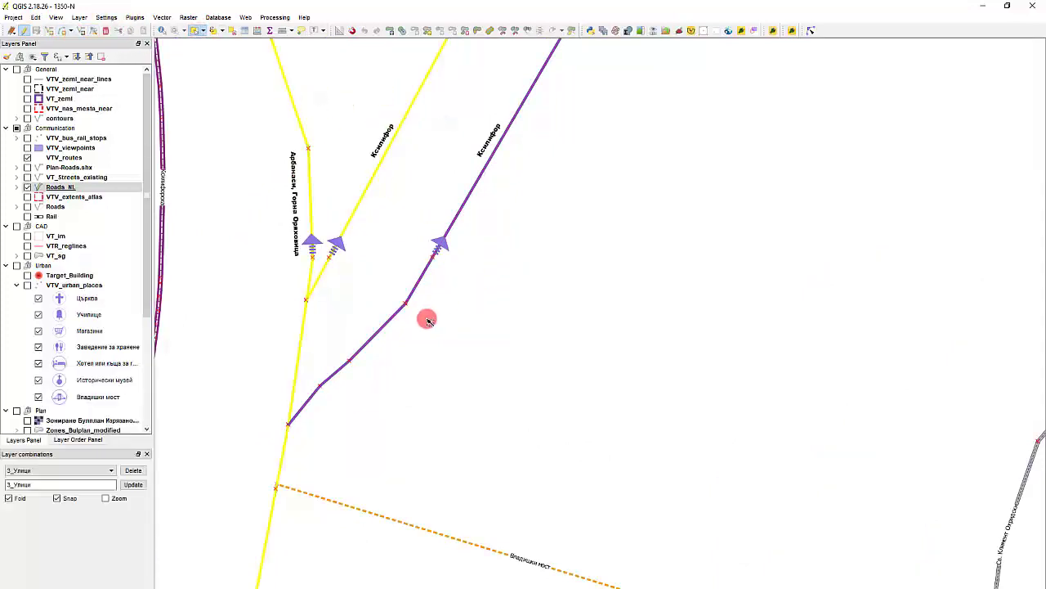
{"action": "left_click", "coordinate": [411, 294], "text": "shift"}
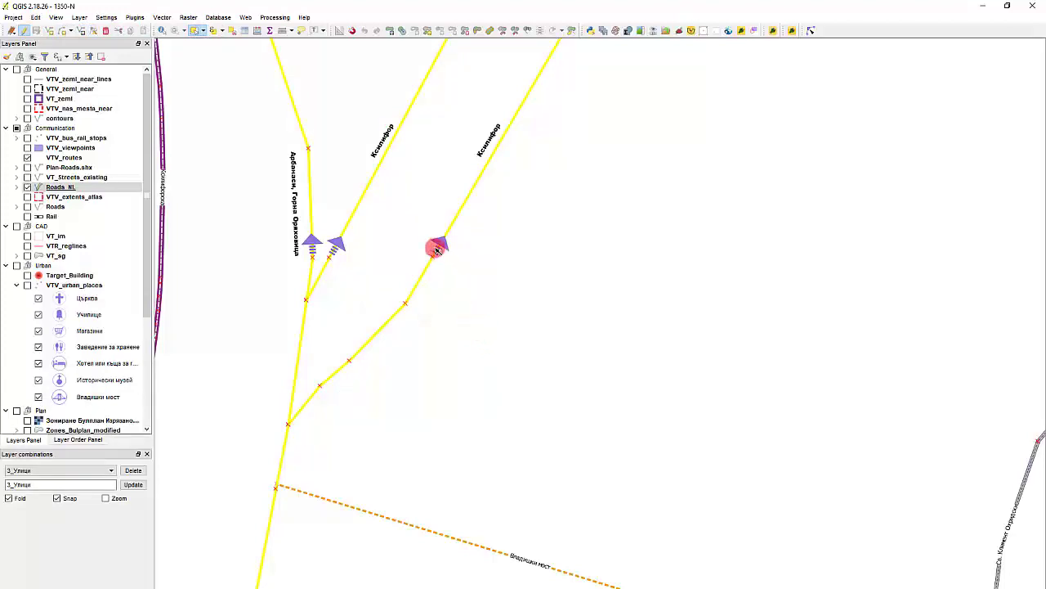
Split the three selected roads with a line drawn just past the arrows
{"action": "key", "text": "ctrl+shift+s"}
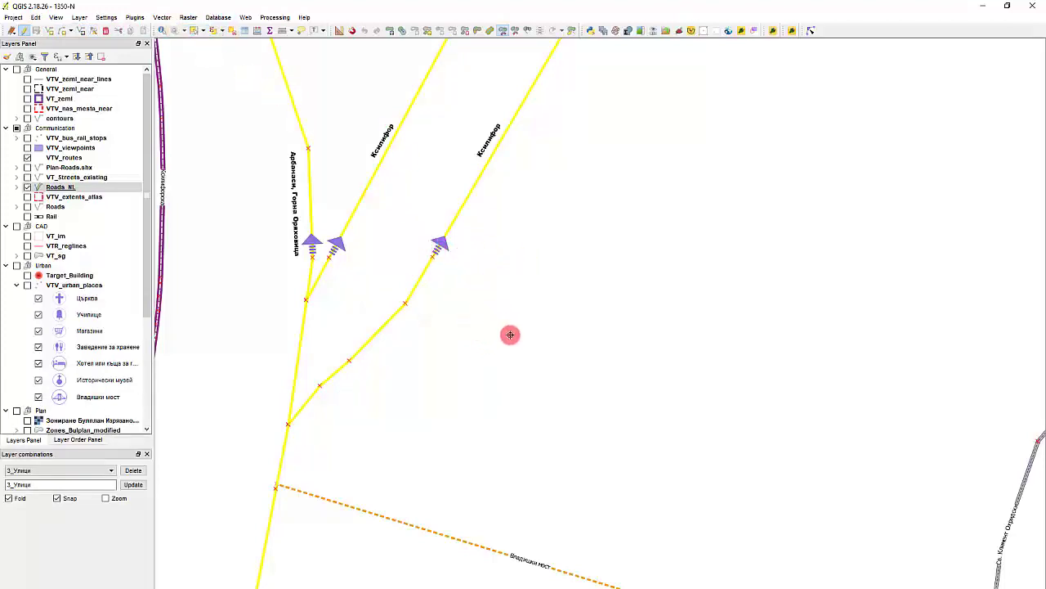
{"action": "left_click", "coordinate": [513, 319]}
{"action": "left_click", "coordinate": [432, 257]}
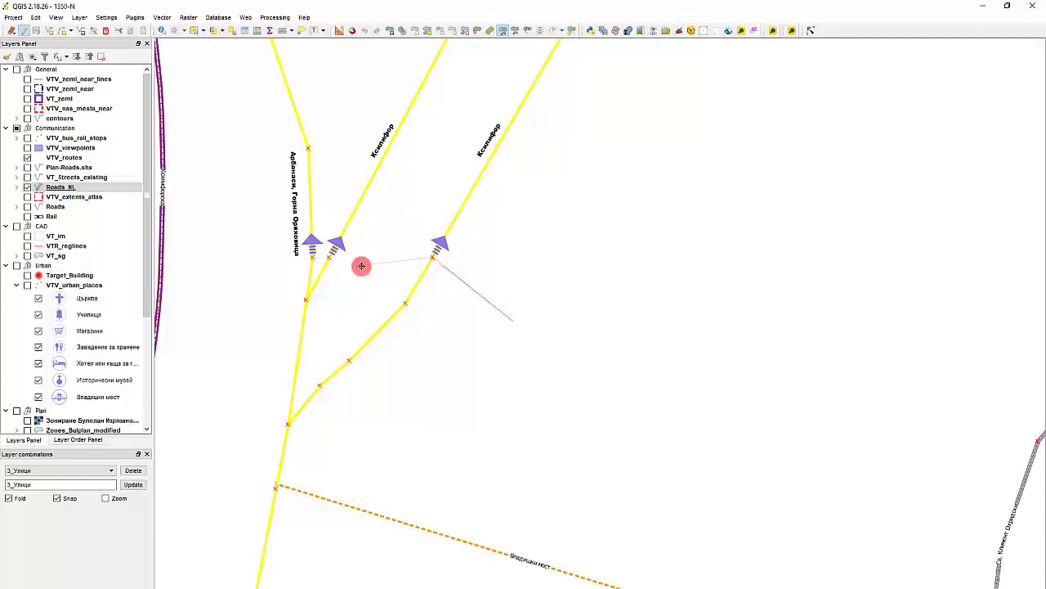
{"action": "left_click", "coordinate": [330, 257]}
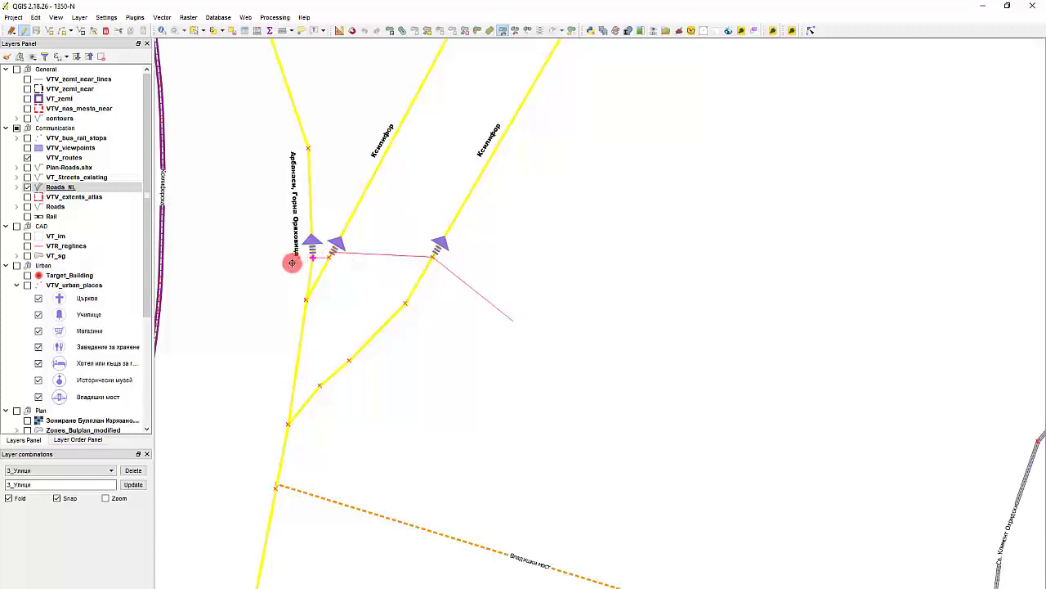
{"action": "right_click", "coordinate": [255, 264]}
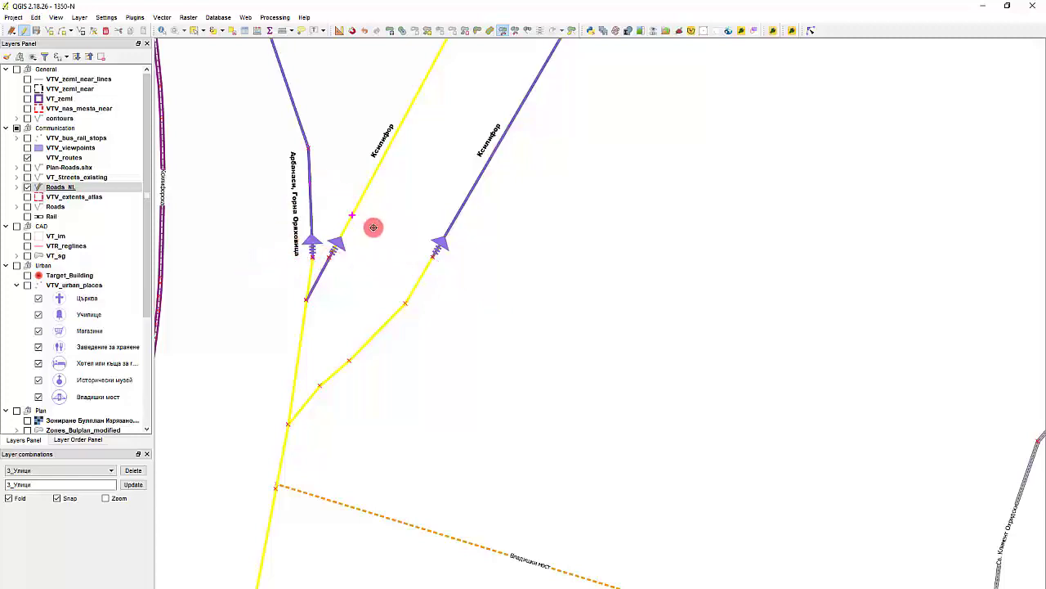
Select the three road pieces lying beyond the direction arrows
{"action": "left_click_drag", "start_coordinate": [495, 259], "coordinate": [553, 339]}
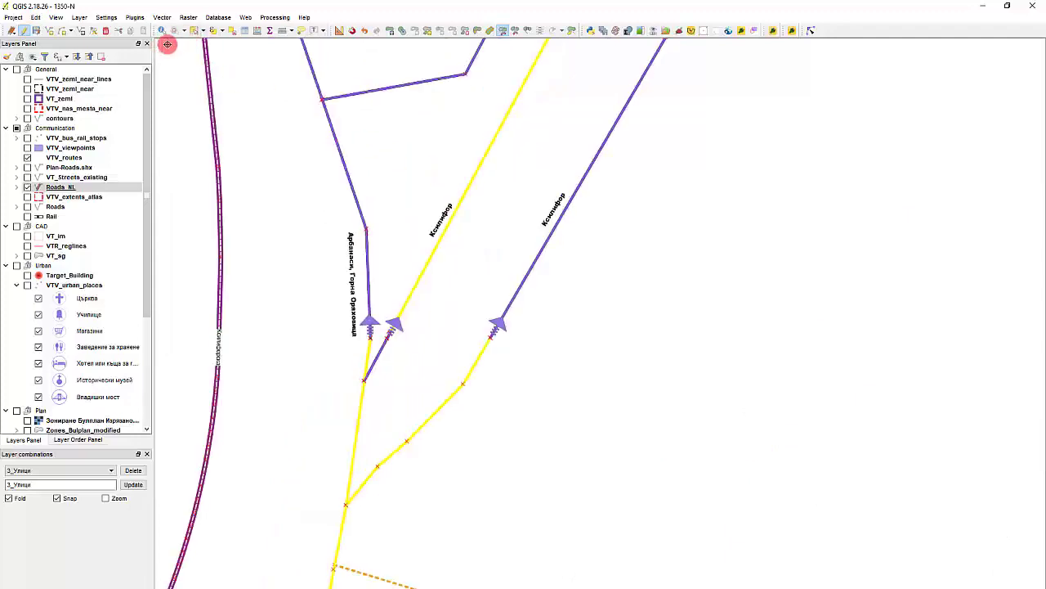
{"action": "left_click_drag", "start_coordinate": [604, 208], "coordinate": [478, 172]}
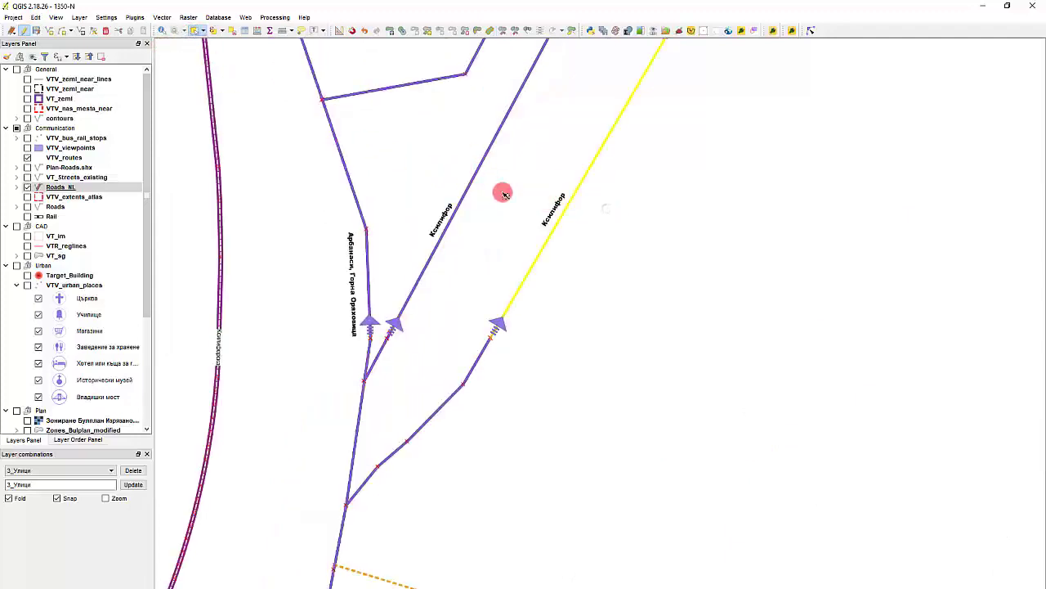
{"action": "left_click", "coordinate": [479, 163], "text": "shift"}
{"action": "left_click_drag", "start_coordinate": [438, 203], "coordinate": [321, 164]}
{"action": "scroll", "coordinate": [486, 243], "scroll_direction": "down", "scroll_amount": 1}
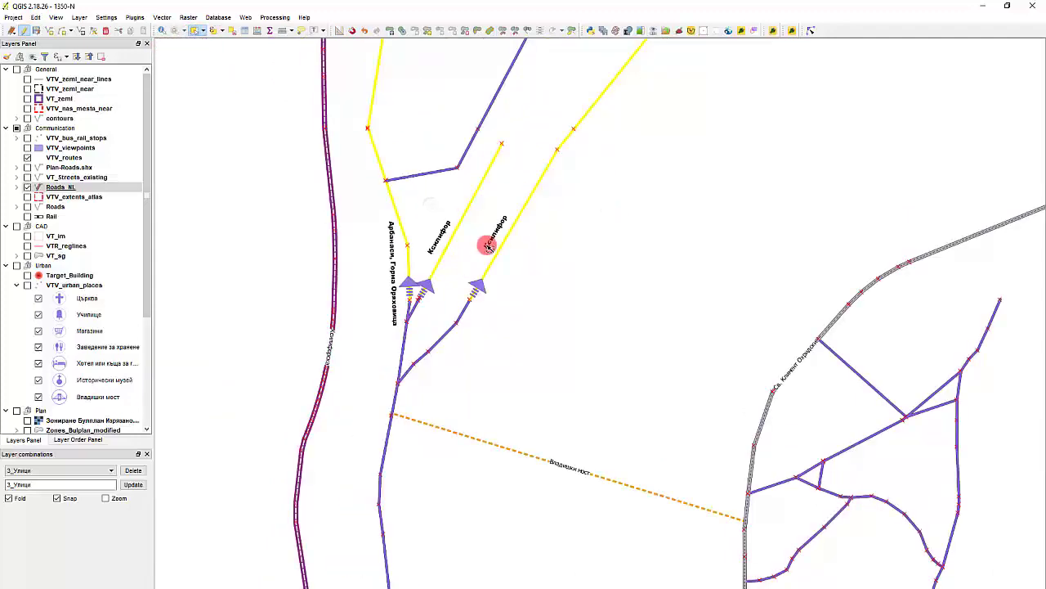
{"action": "scroll", "coordinate": [494, 171], "scroll_direction": "up", "scroll_amount": 1}
{"action": "scroll", "coordinate": [452, 305], "scroll_direction": "down", "scroll_amount": 1}
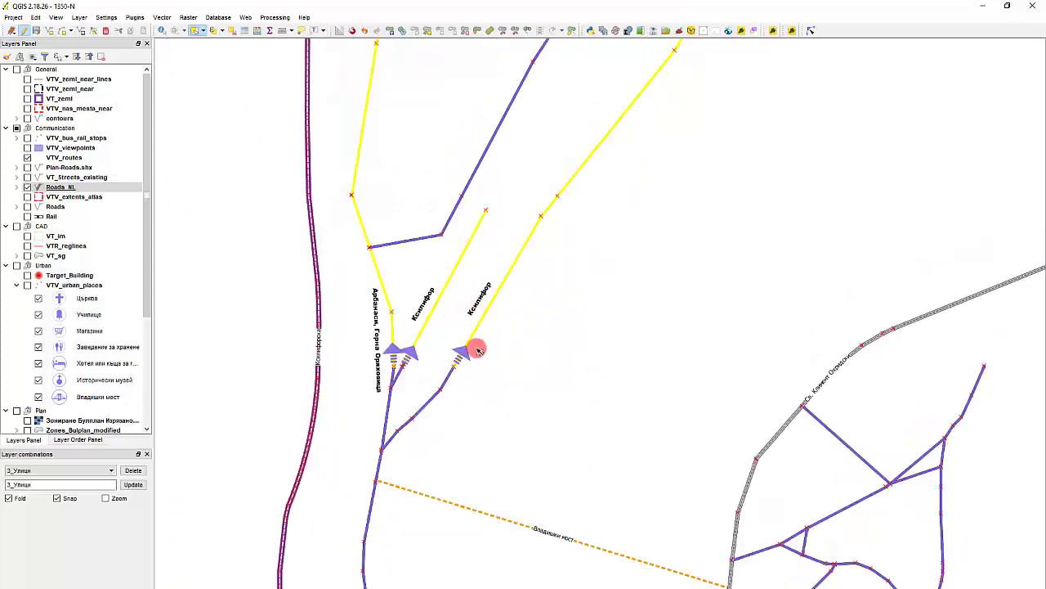
In the Roads_NL attribute table, set CLASS to 0 for the three selected pieces
{"action": "left_click", "coordinate": [62, 187]}
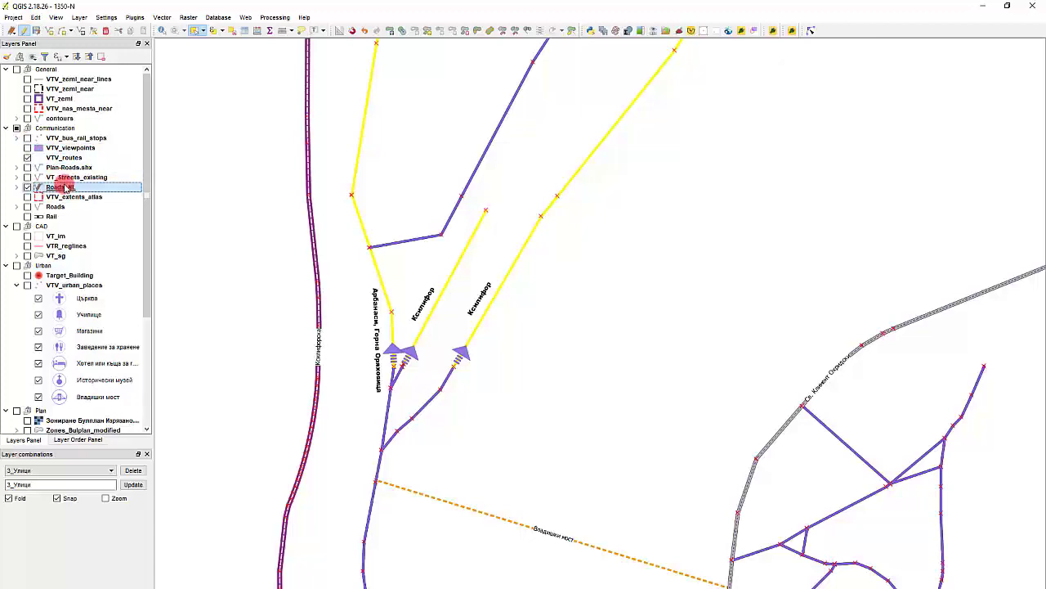
{"action": "key", "text": "F6"}
{"action": "left_click", "coordinate": [240, 304]}
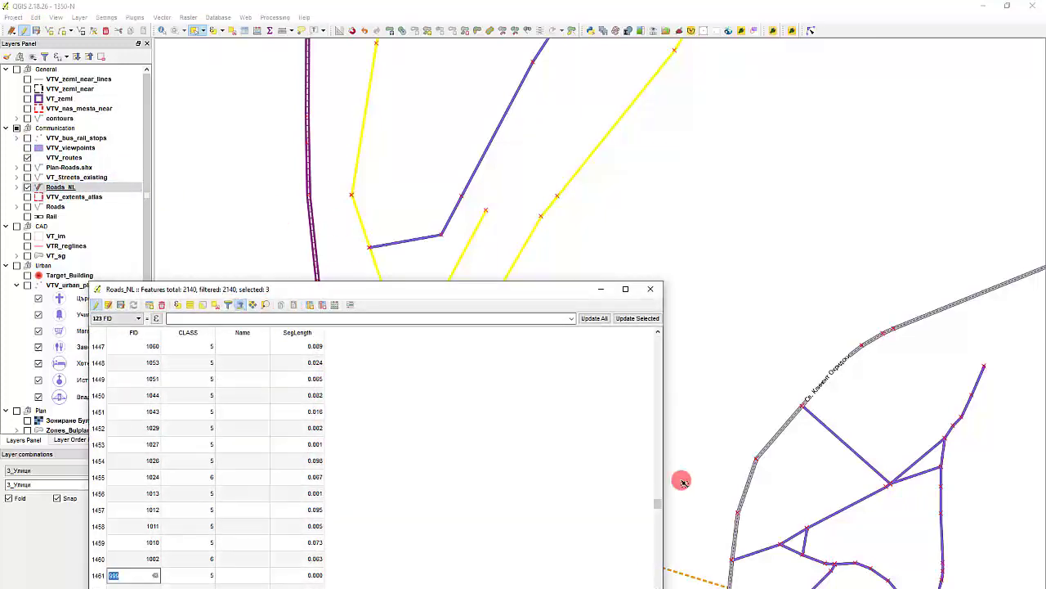
{"action": "left_click_drag", "start_coordinate": [659, 502], "coordinate": [650, 341]}
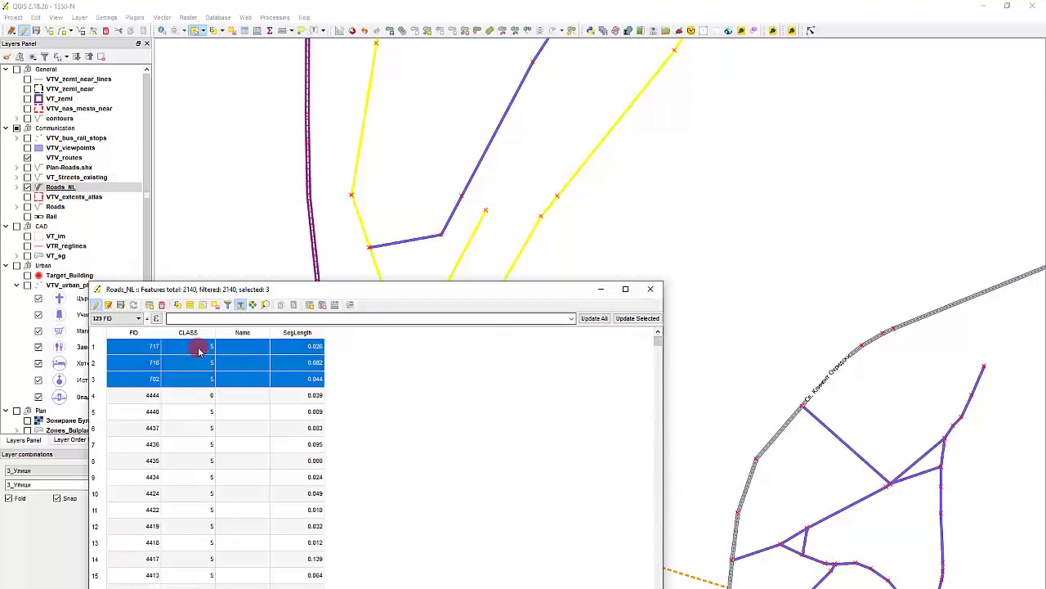
{"action": "left_click_drag", "start_coordinate": [290, 291], "coordinate": [517, 231]}
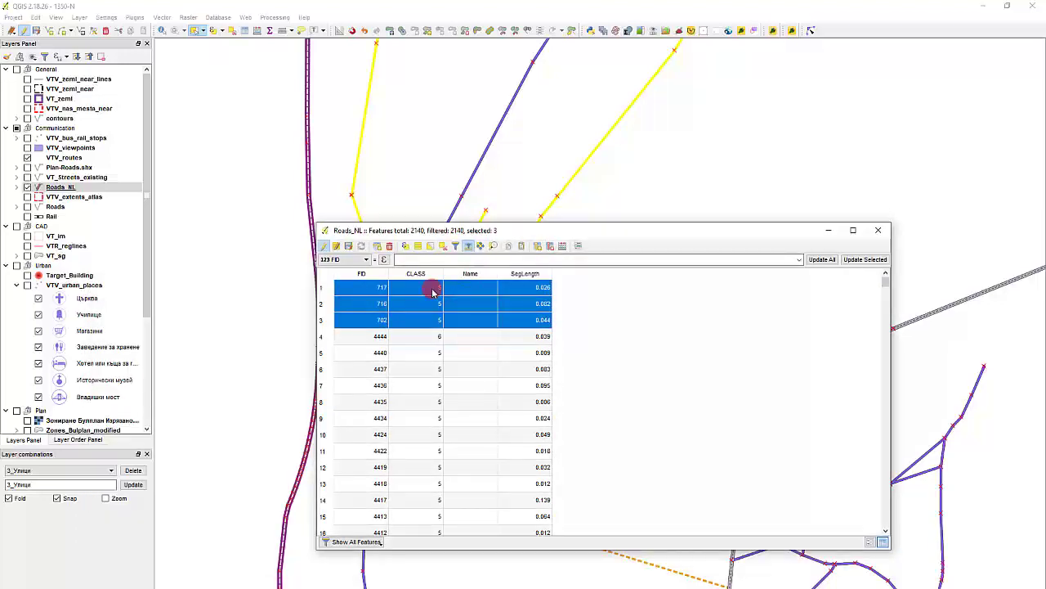
{"action": "double_click", "coordinate": [433, 289]}
{"action": "type", "text": "0"}
{"action": "double_click", "coordinate": [424, 303]}
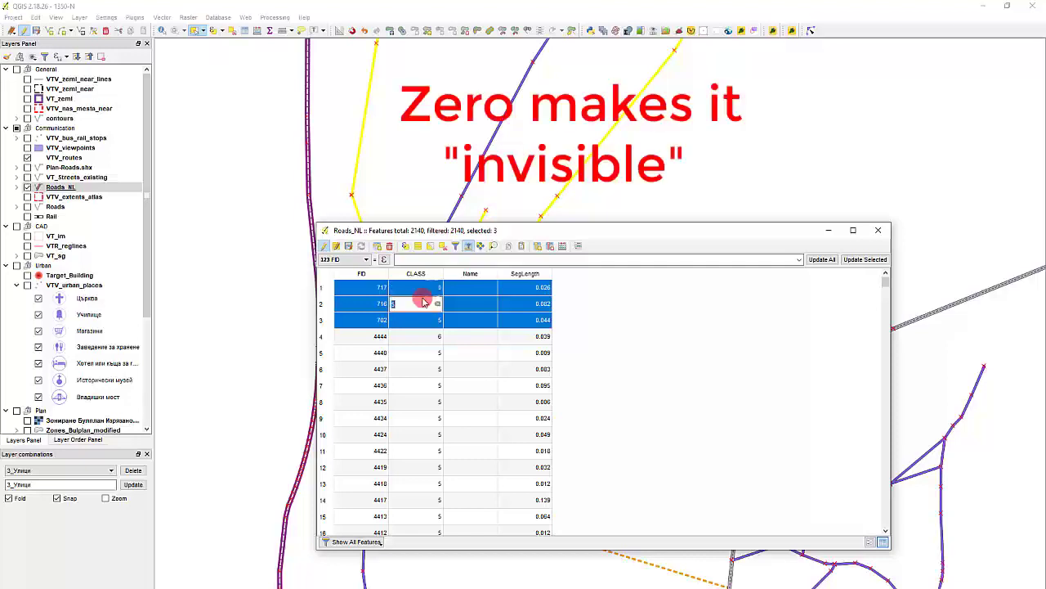
{"action": "type", "text": "0"}
{"action": "double_click", "coordinate": [430, 326]}
{"action": "type", "text": "0"}
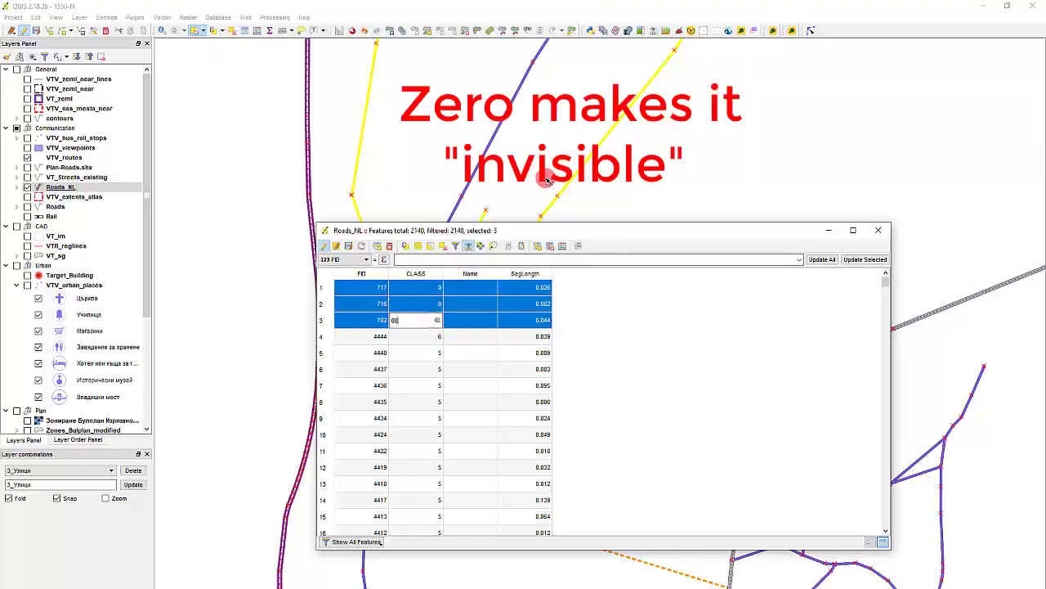
{"action": "left_click", "coordinate": [618, 176]}
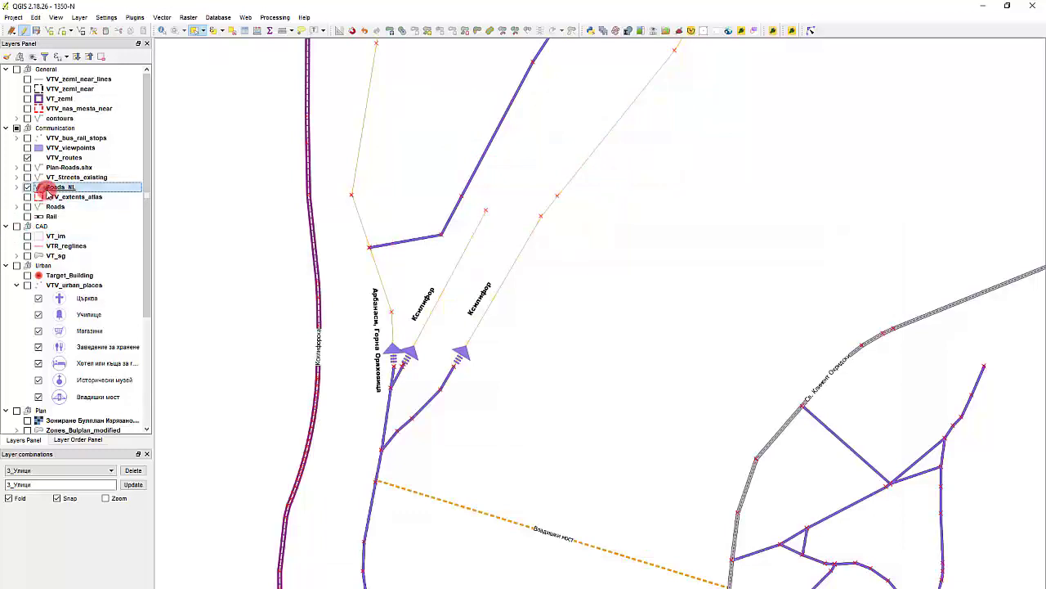
Make the CLASS 0 category symbol a hairline with a fully transparent colour
{"action": "double_click", "coordinate": [49, 190]}
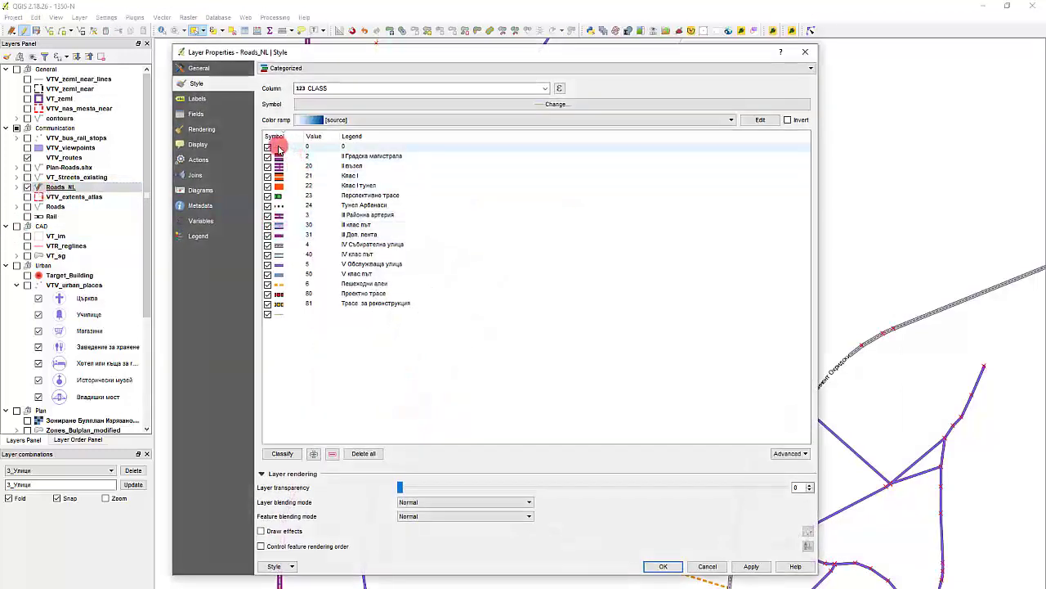
{"action": "double_click", "coordinate": [278, 147]}
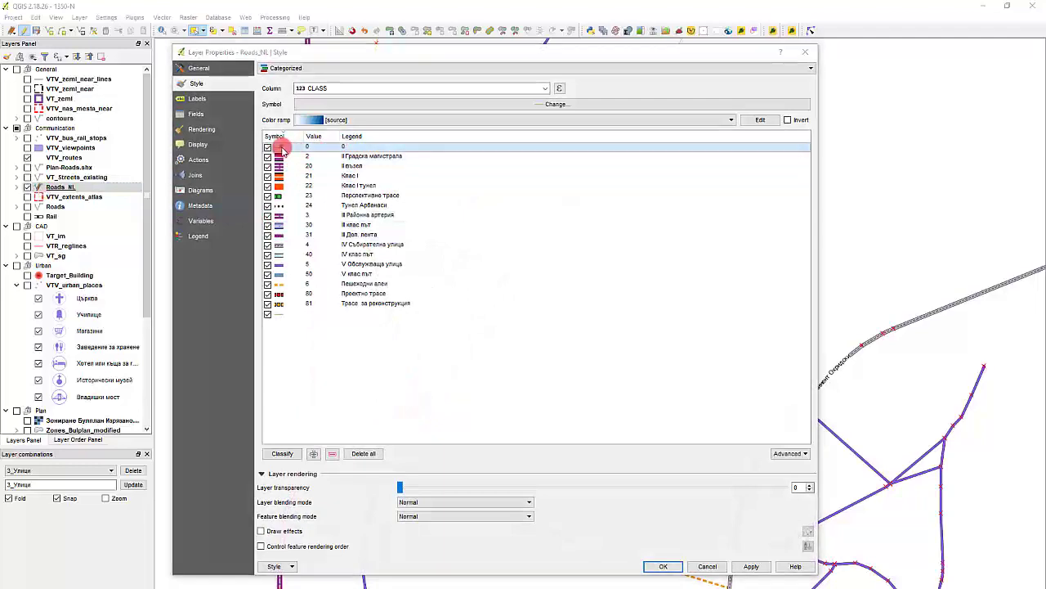
{"action": "left_click_drag", "start_coordinate": [791, 14], "coordinate": [476, 67]}
{"action": "left_click", "coordinate": [460, 91]}
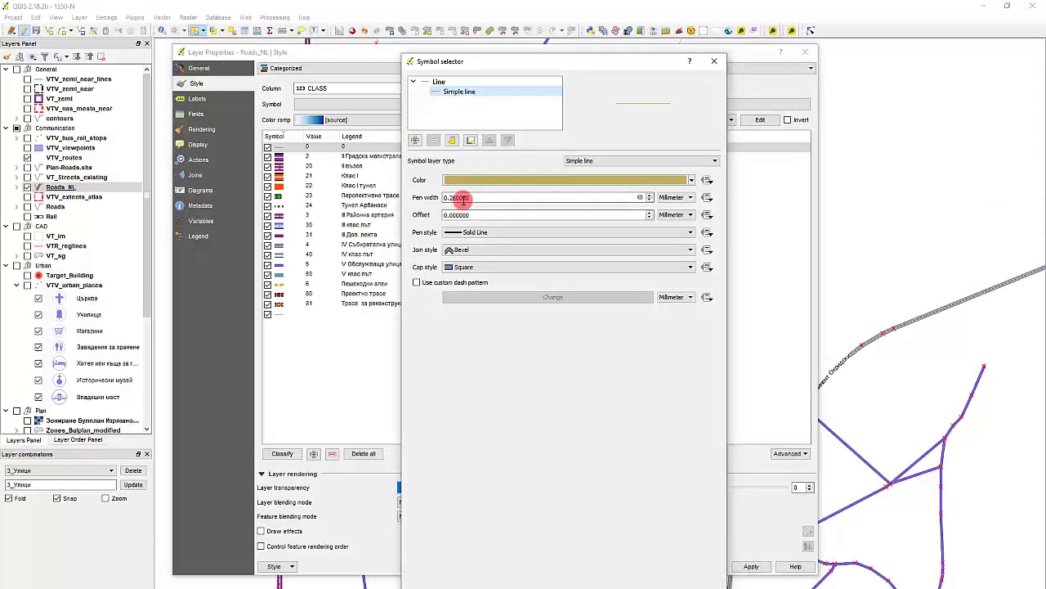
{"action": "double_click", "coordinate": [458, 197]}
{"action": "key", "text": "BackSpace"}
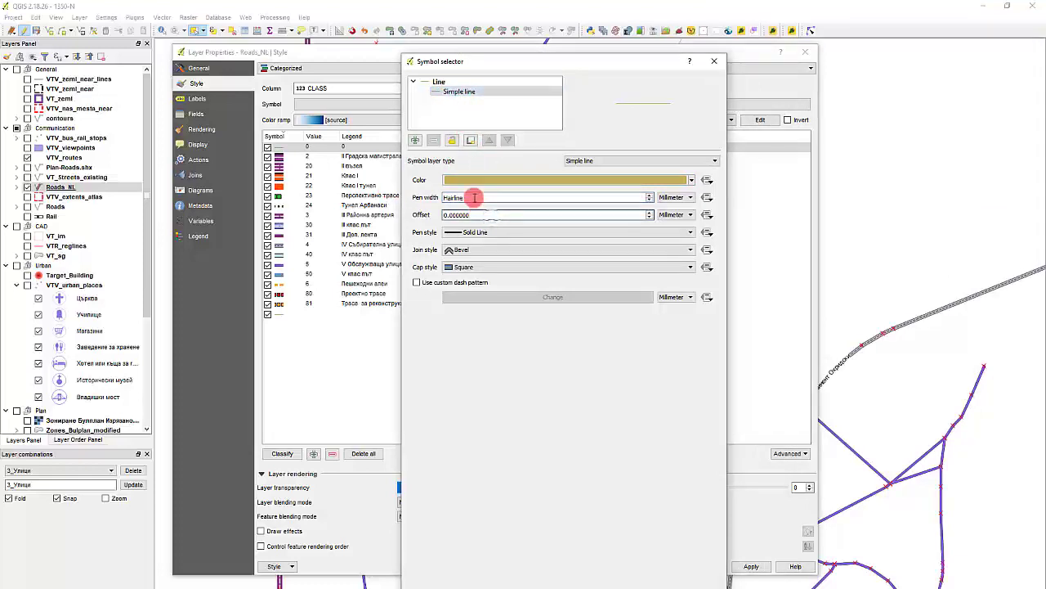
{"action": "left_click", "coordinate": [613, 183]}
{"action": "type", "text": "0"}
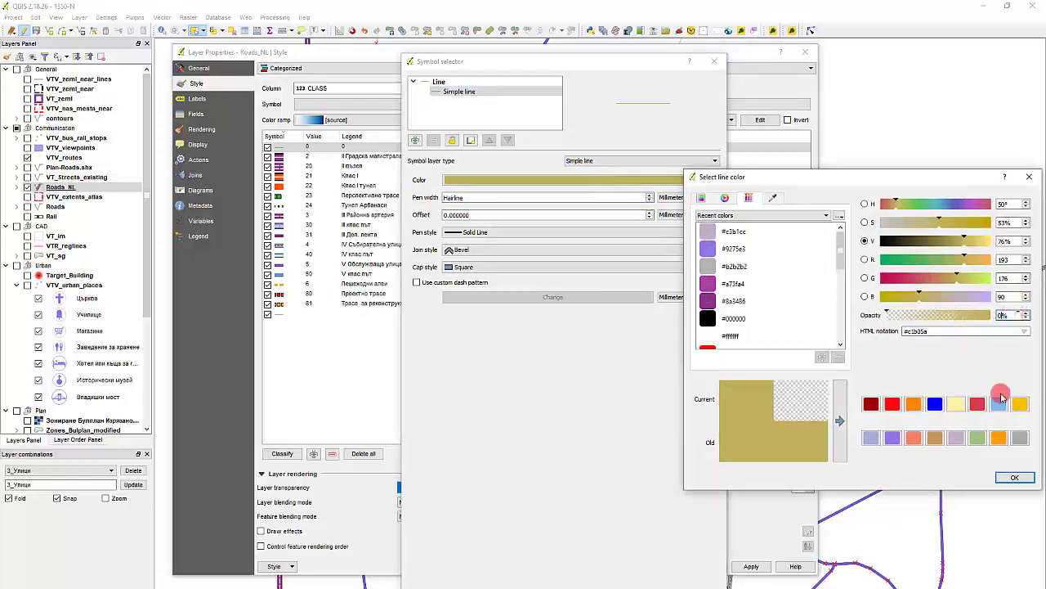
{"action": "left_click", "coordinate": [1015, 476]}
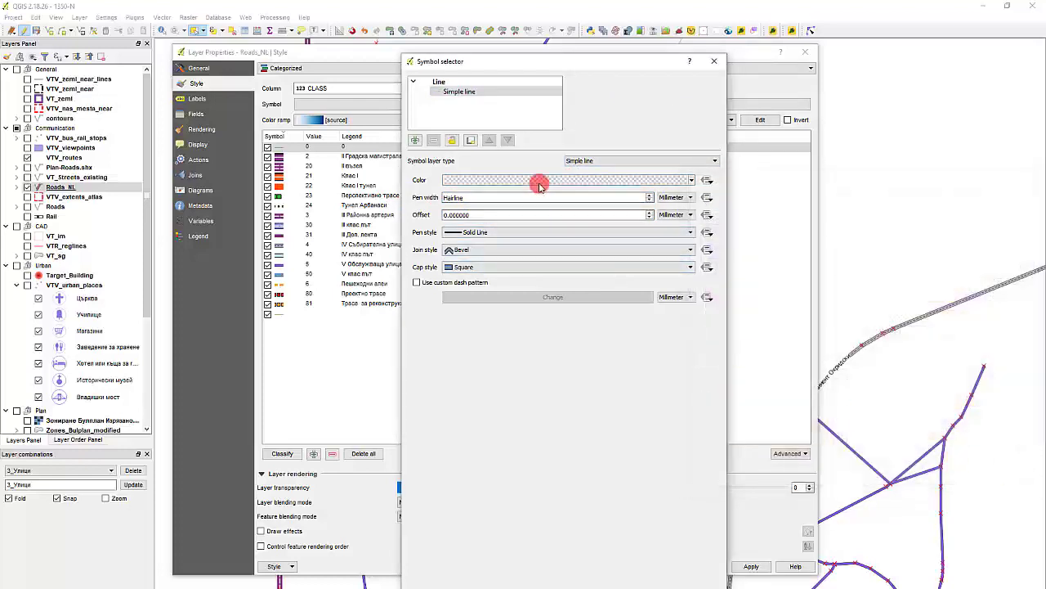
Confirm the transparent colour, keep the Simple line layer type, and accept the symbol
{"action": "left_click", "coordinate": [539, 180]}
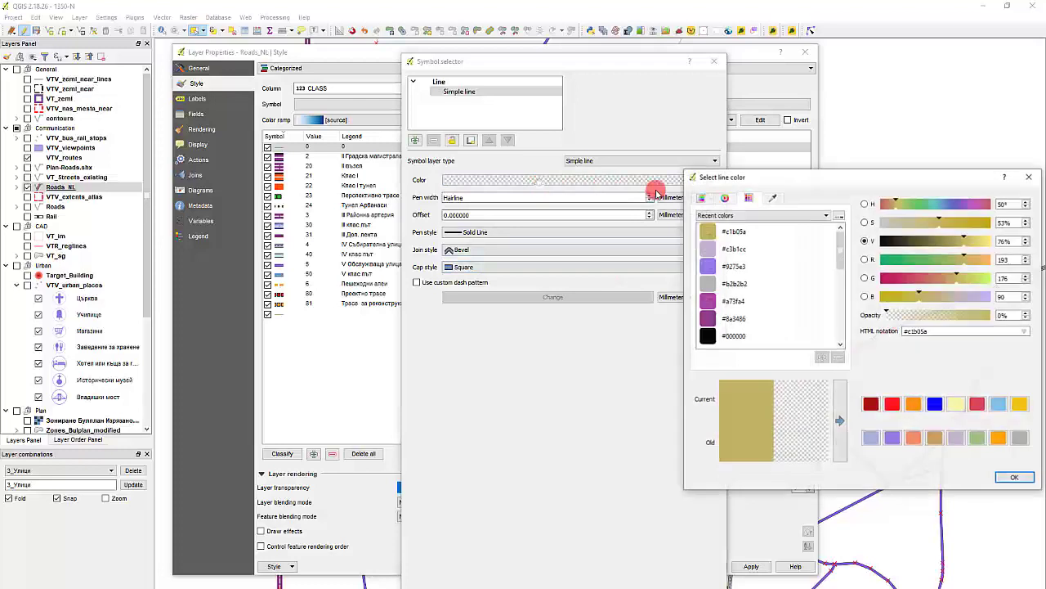
{"action": "left_click", "coordinate": [1015, 477]}
{"action": "left_click", "coordinate": [449, 83]}
{"action": "left_click", "coordinate": [454, 90]}
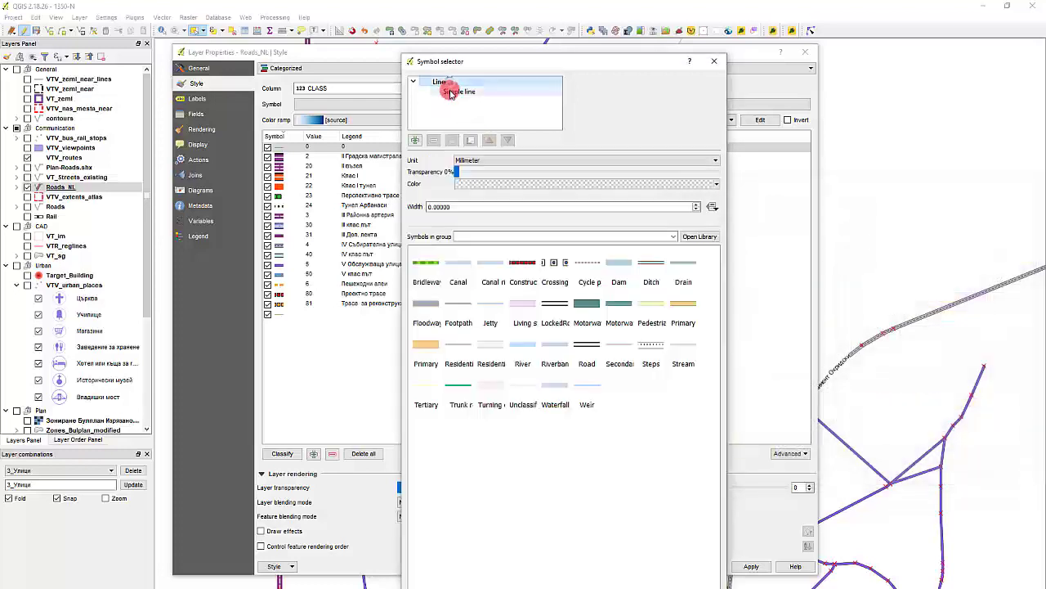
{"action": "left_click", "coordinate": [597, 162]}
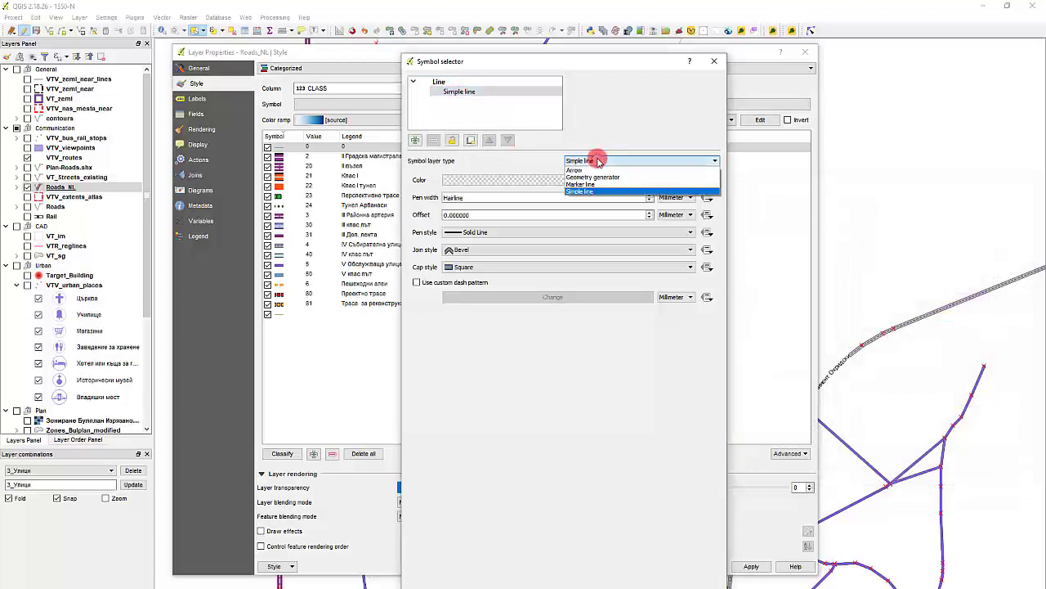
{"action": "left_click", "coordinate": [597, 161]}
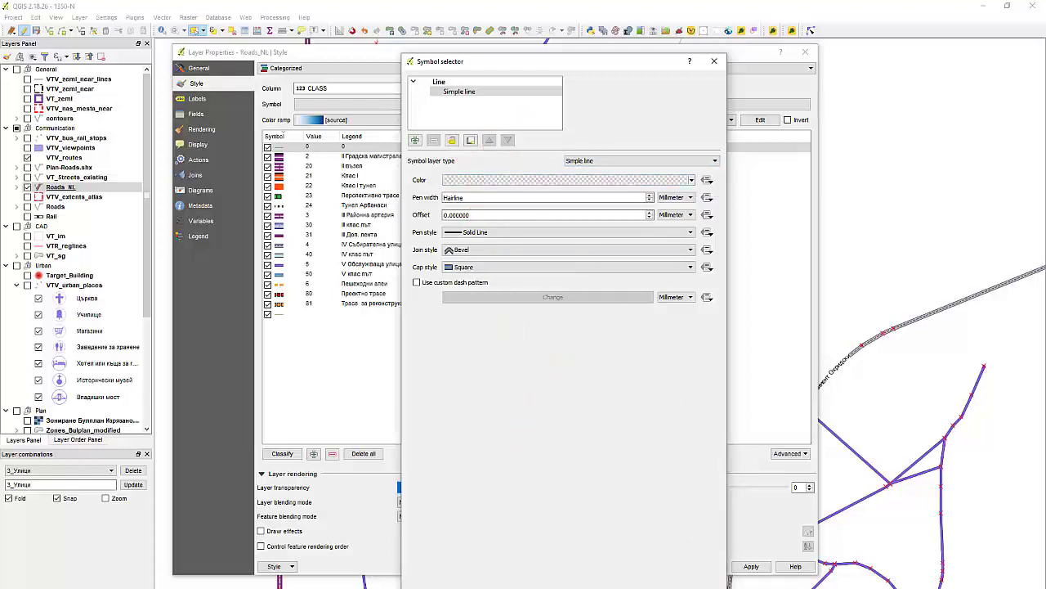
{"action": "key", "text": "Return"}
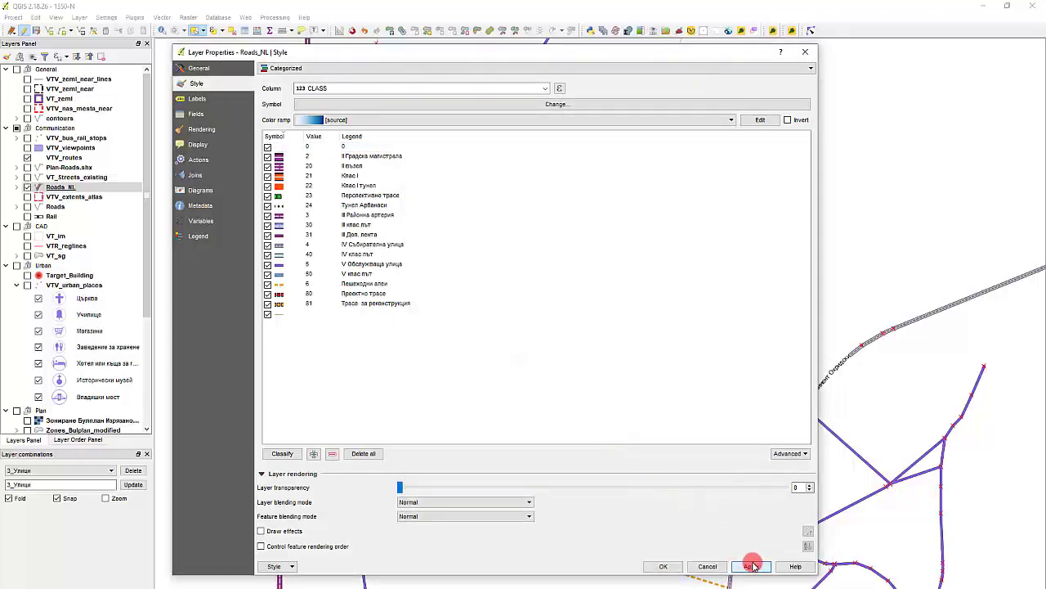
Apply the new Roads_NL style so CLASS 0 road pieces beyond the arrows vanish
{"action": "left_click", "coordinate": [664, 566]}
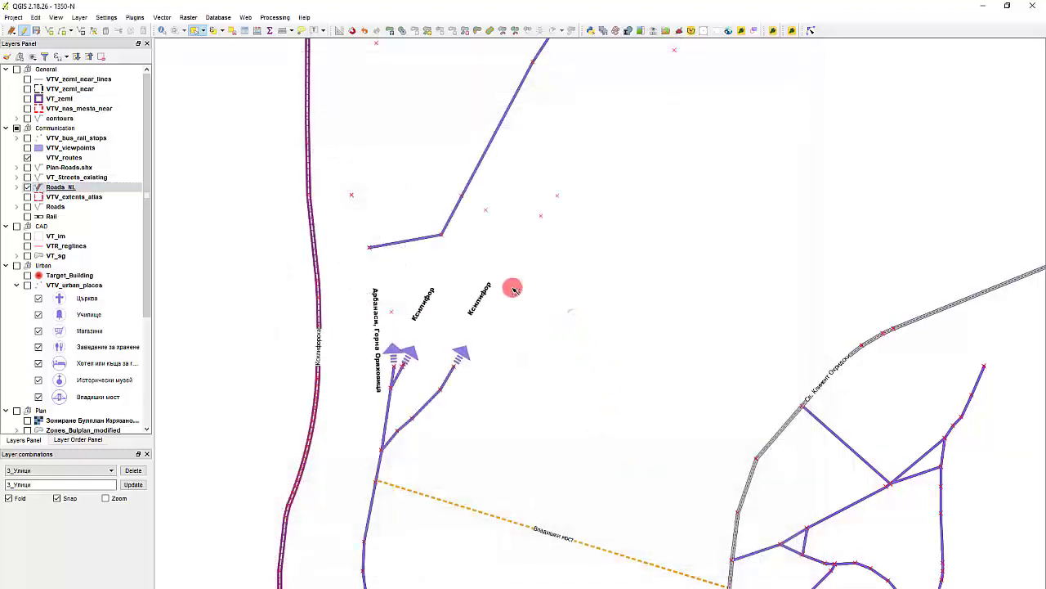
{"action": "scroll", "coordinate": [485, 237], "scroll_direction": "down", "scroll_amount": 1}
{"action": "scroll", "coordinate": [488, 179], "scroll_direction": "up", "scroll_amount": 1}
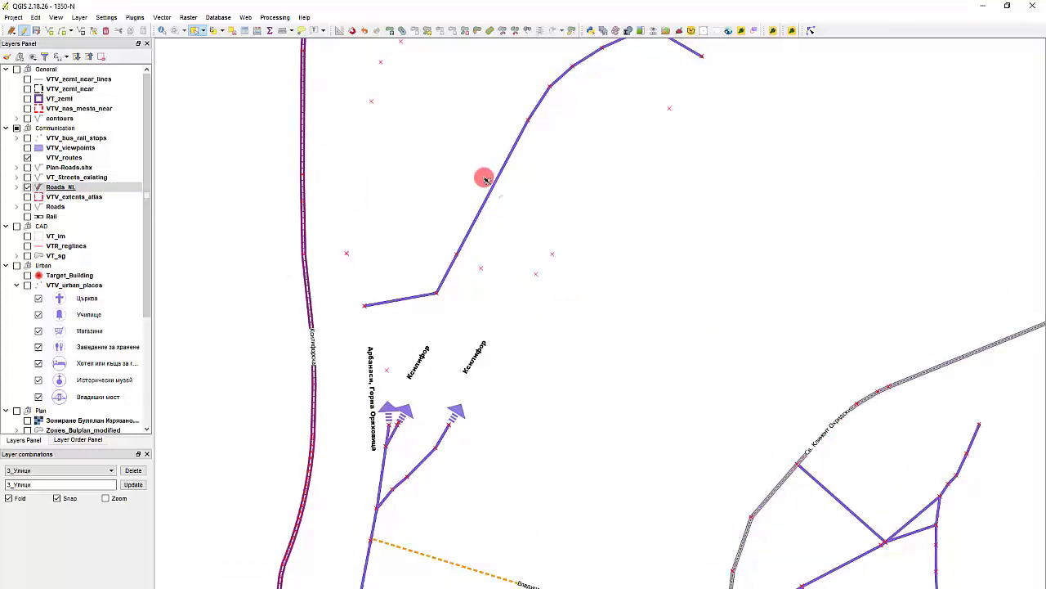
Select the road running north from the two direction arrows and check its attribute row
{"action": "left_click", "coordinate": [486, 180]}
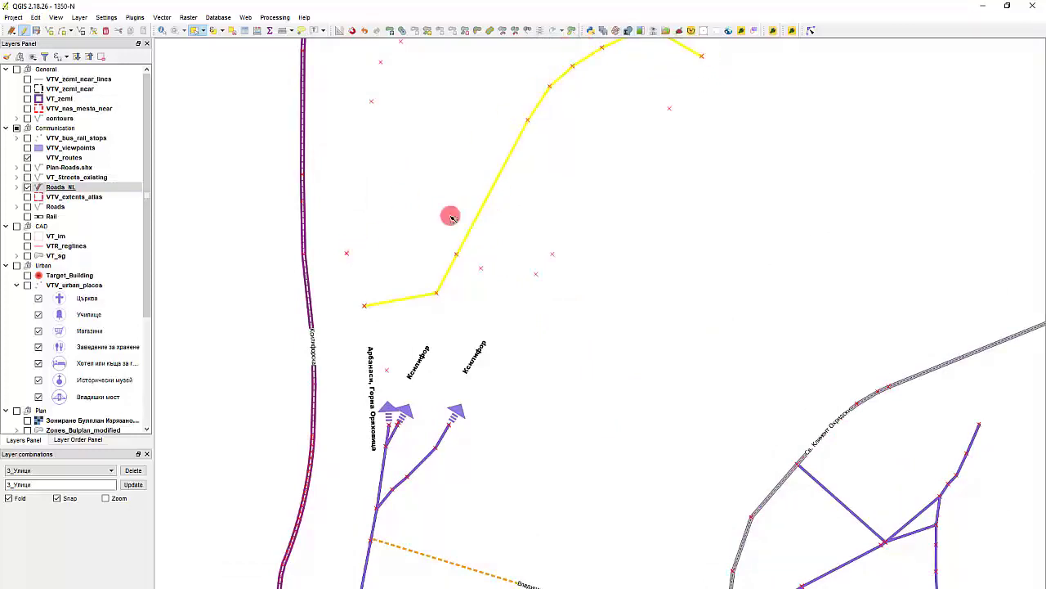
{"action": "key", "text": "F6"}
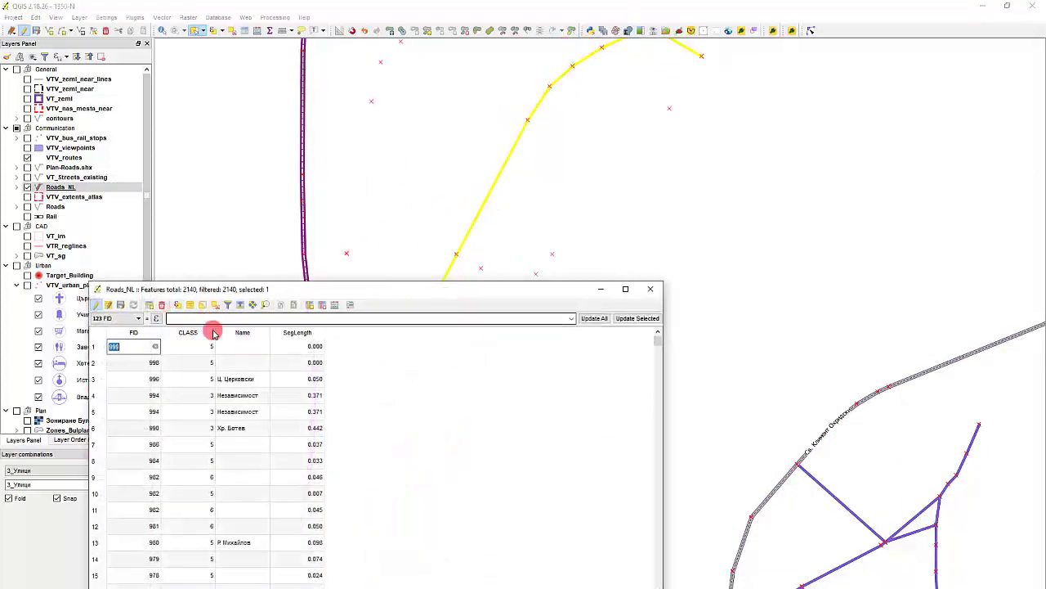
{"action": "left_click", "coordinate": [650, 289]}
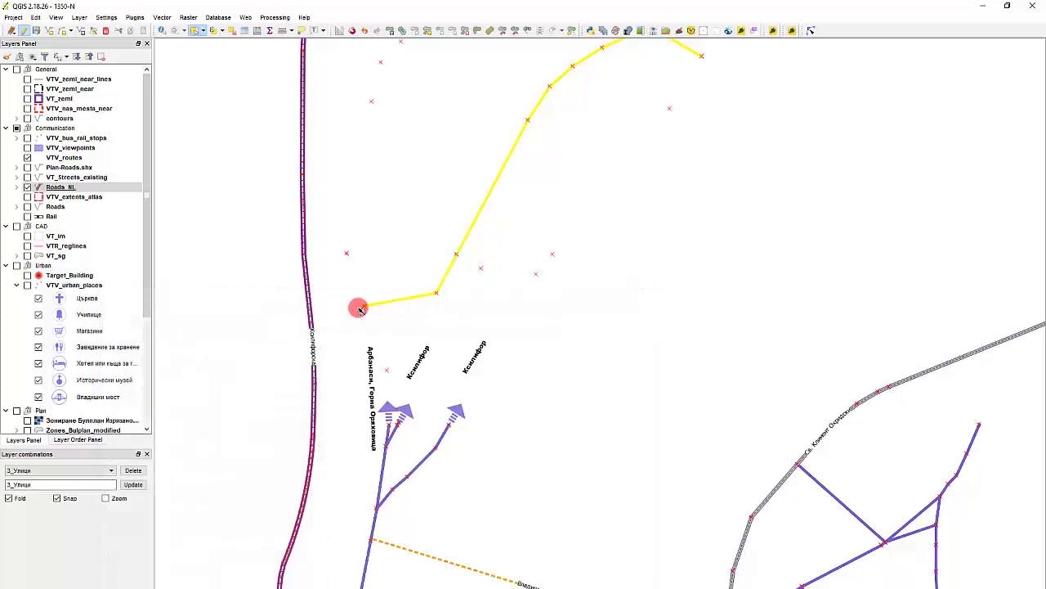
{"action": "scroll", "coordinate": [365, 310], "scroll_direction": "down", "scroll_amount": 1}
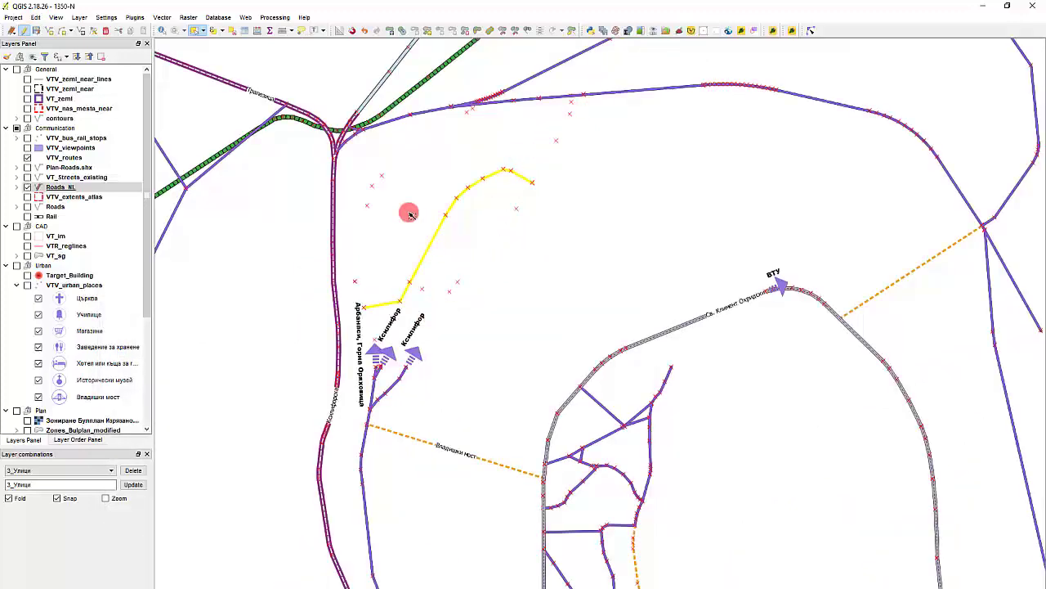
Zoom to the selected road and set its CLASS to 0 in the Roads_NL attribute table
{"action": "key", "text": "ctrl+j"}
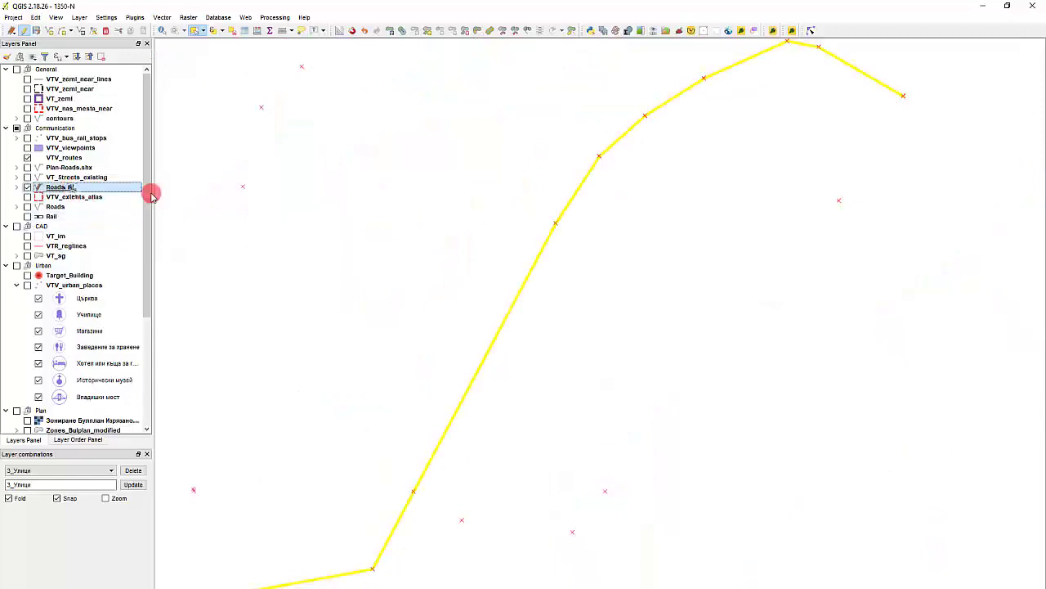
{"action": "key", "text": "F6"}
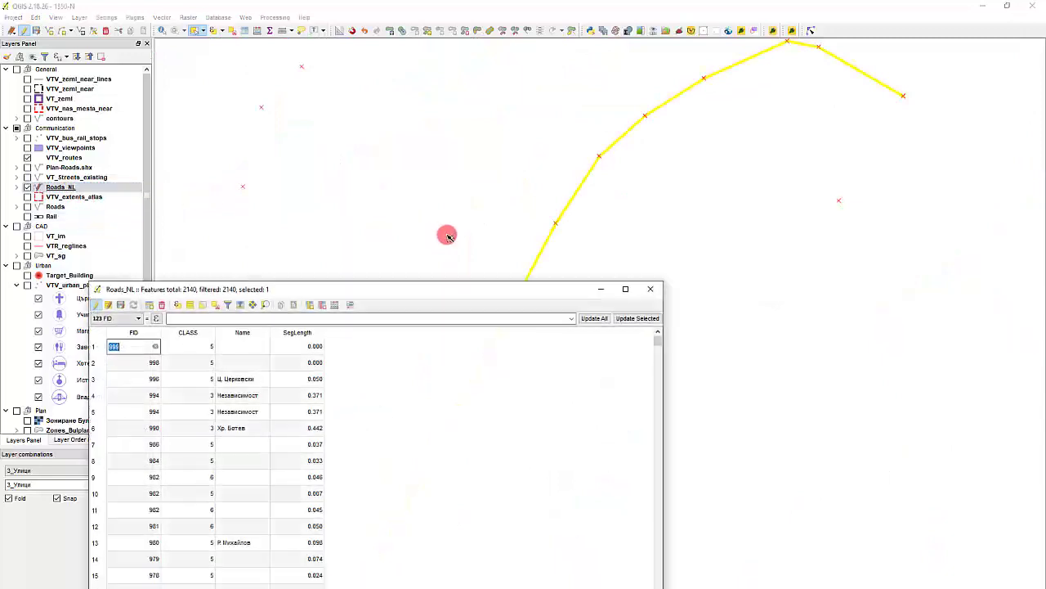
{"action": "left_click", "coordinate": [236, 308]}
{"action": "left_click_drag", "start_coordinate": [655, 505], "coordinate": [656, 355]}
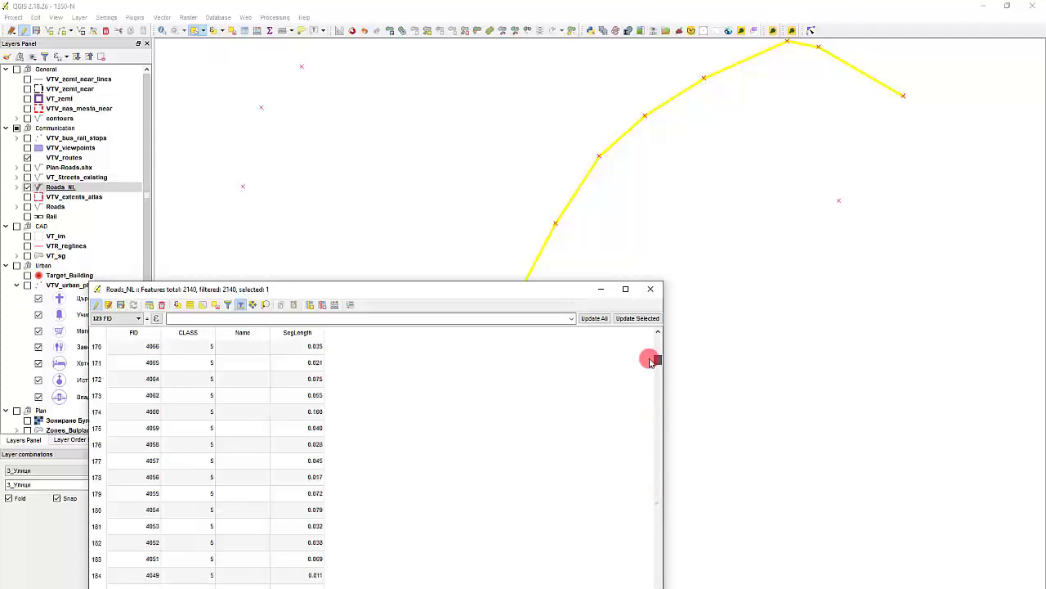
{"action": "left_click", "coordinate": [254, 348]}
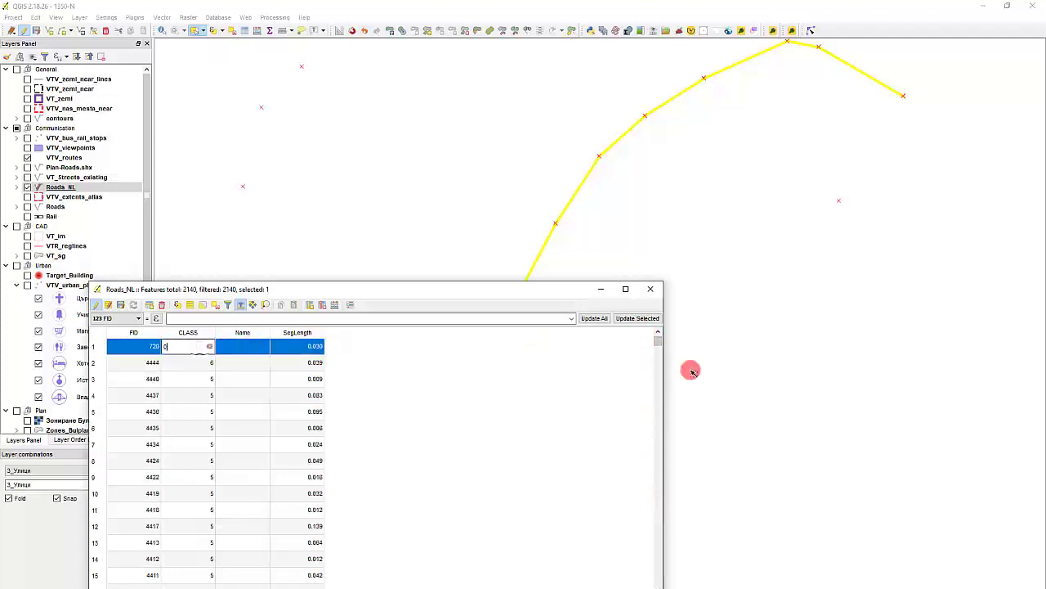
{"action": "left_click", "coordinate": [777, 348]}
{"action": "scroll", "coordinate": [563, 308], "scroll_direction": "up", "scroll_amount": 2}
Stop editing Roads_NL and save the pending changes
{"action": "scroll", "coordinate": [507, 212], "scroll_direction": "down", "scroll_amount": 1}
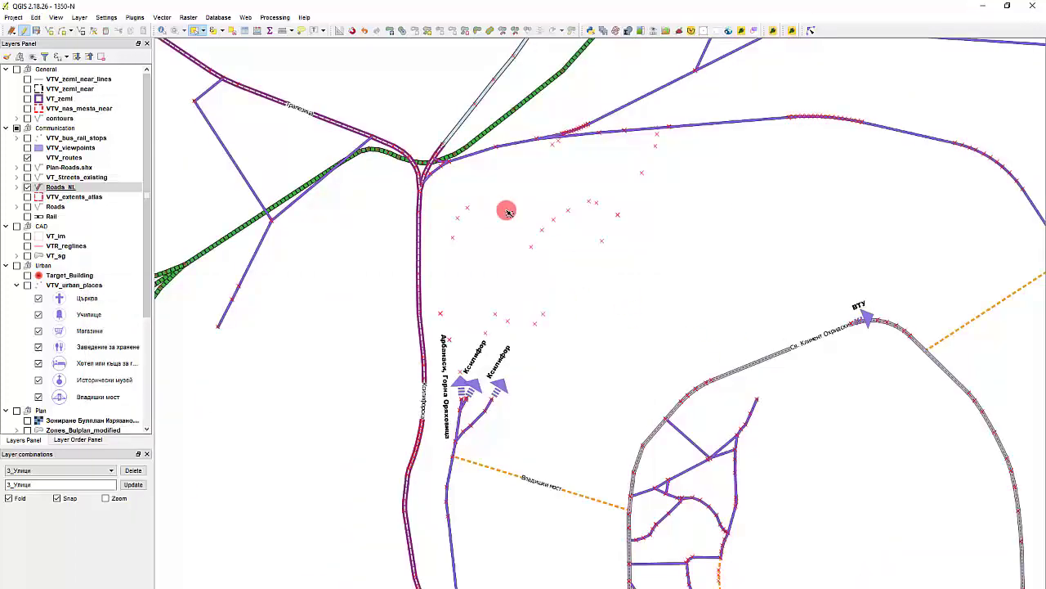
{"action": "scroll", "coordinate": [441, 377], "scroll_direction": "up", "scroll_amount": 1}
{"action": "scroll", "coordinate": [416, 307], "scroll_direction": "down", "scroll_amount": 1}
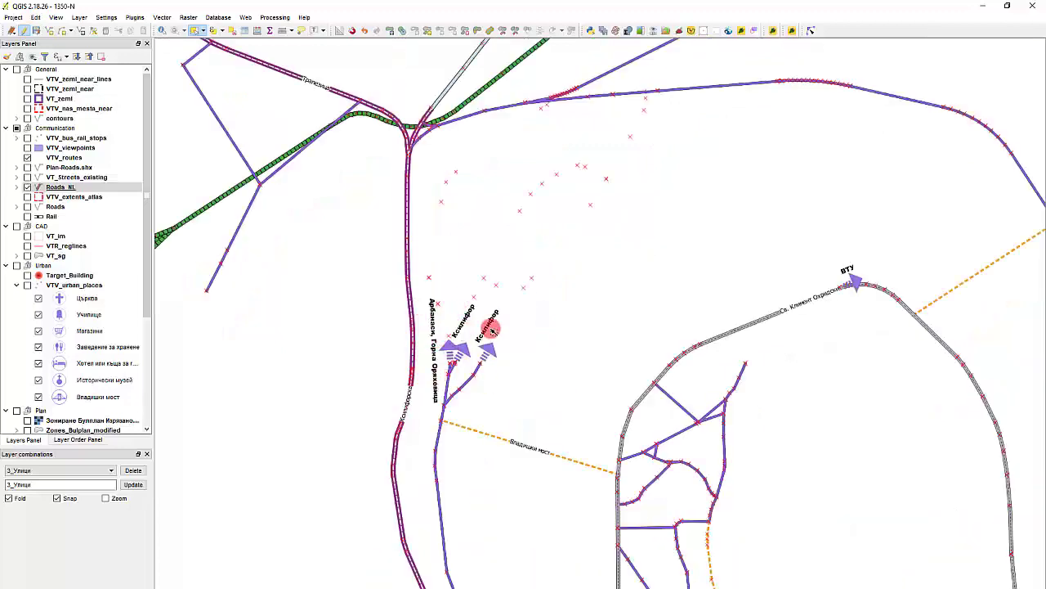
{"action": "scroll", "coordinate": [529, 323], "scroll_direction": "up", "scroll_amount": 1}
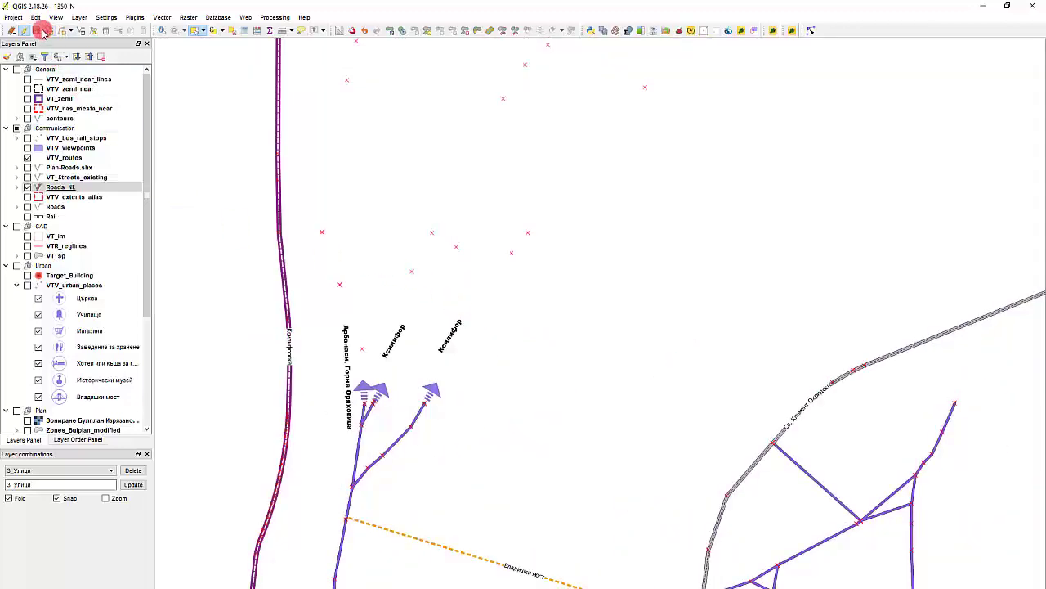
{"action": "left_click", "coordinate": [23, 31]}
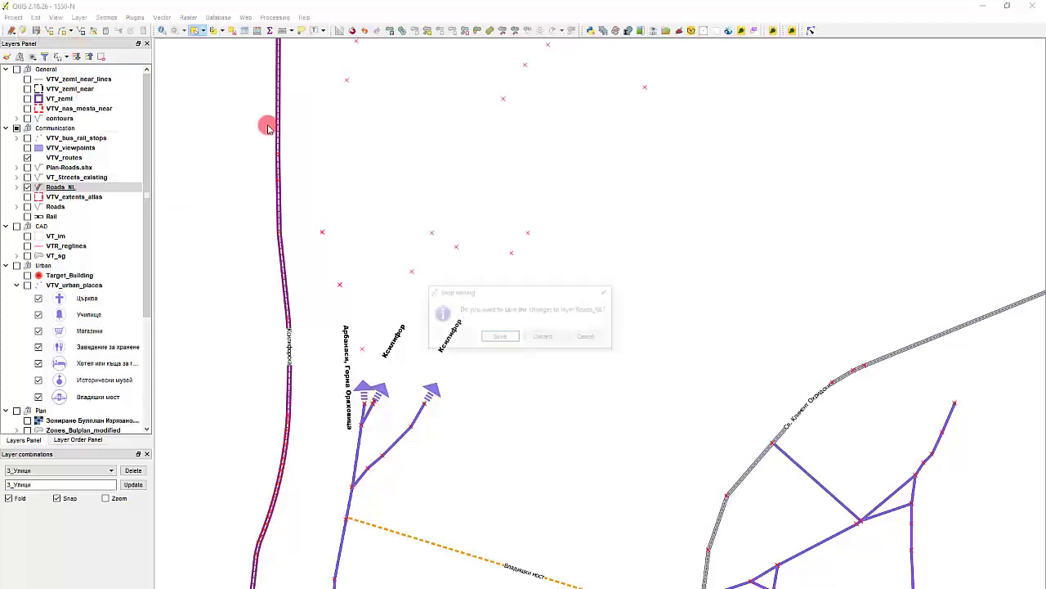
{"action": "left_click", "coordinate": [505, 336]}
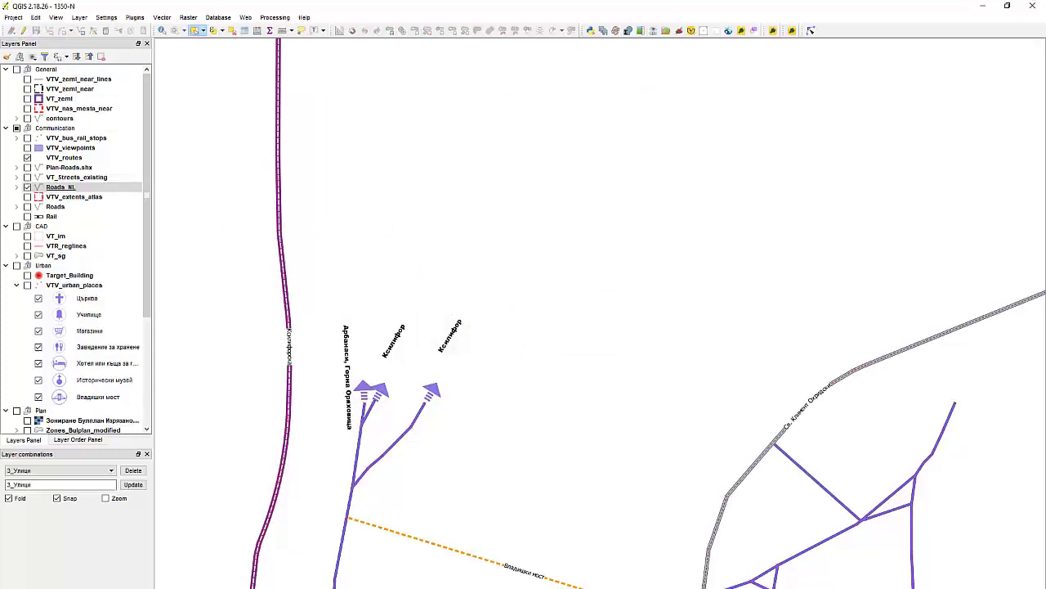
In the 03_Комуникации print composer, switch the layer combination to 3_Улици
{"action": "left_click", "coordinate": [14, 17]}
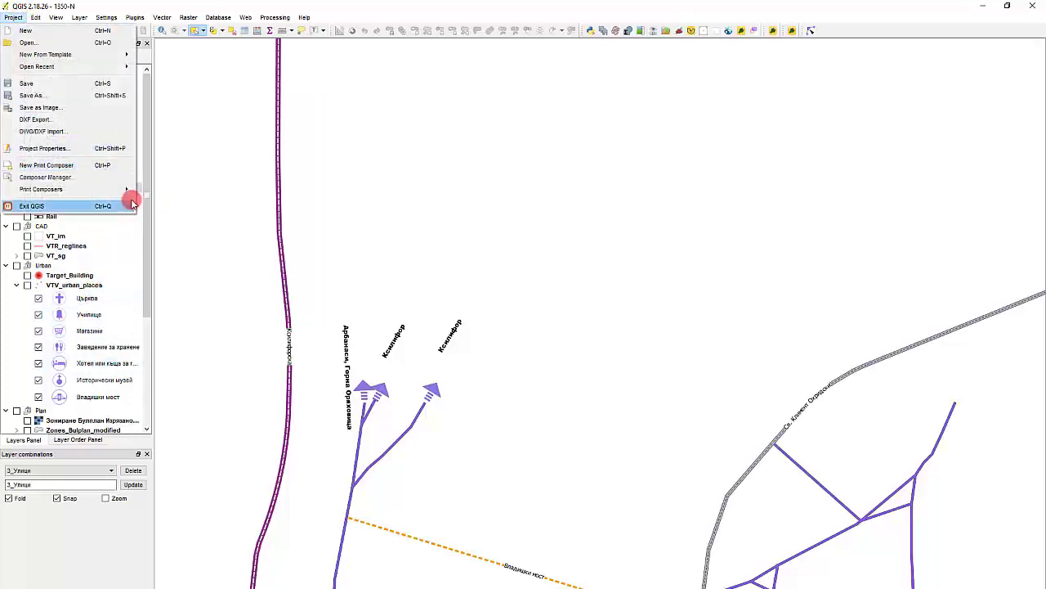
{"action": "mouse_move", "coordinate": [123, 189]}
{"action": "left_click", "coordinate": [187, 210]}
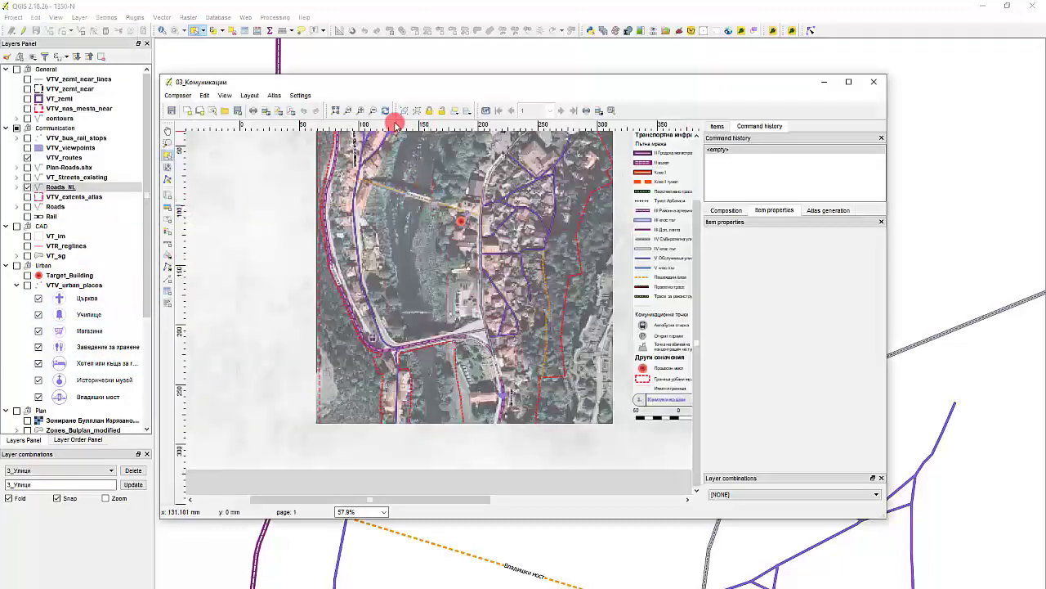
{"action": "left_click", "coordinate": [68, 472]}
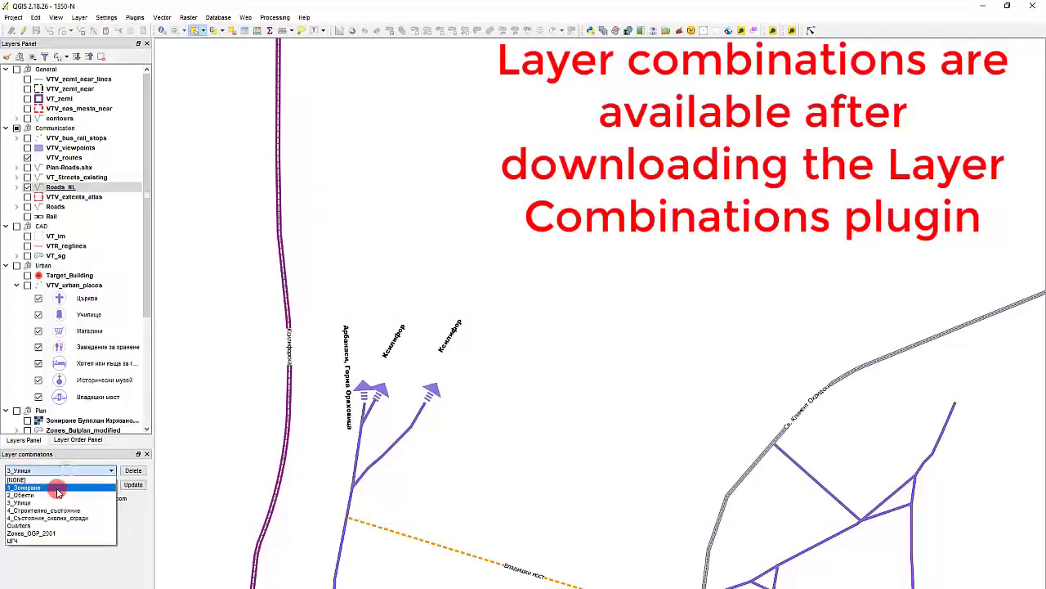
{"action": "left_click", "coordinate": [59, 502]}
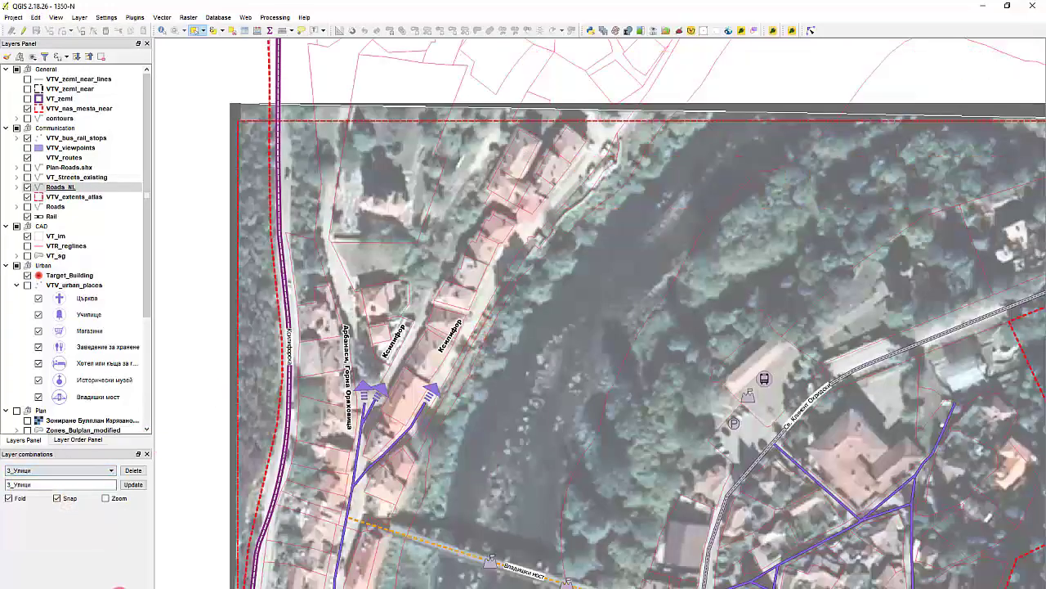
Bring the 03_Комуникации print composer back up from the Project menu
{"action": "left_click", "coordinate": [18, 19]}
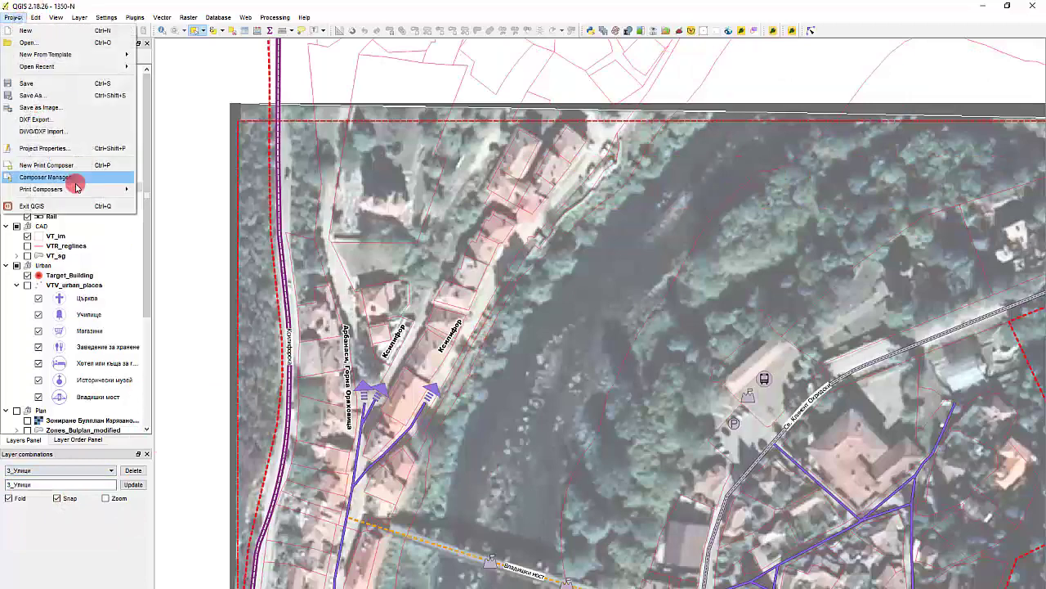
{"action": "mouse_move", "coordinate": [77, 189]}
{"action": "left_click", "coordinate": [190, 215]}
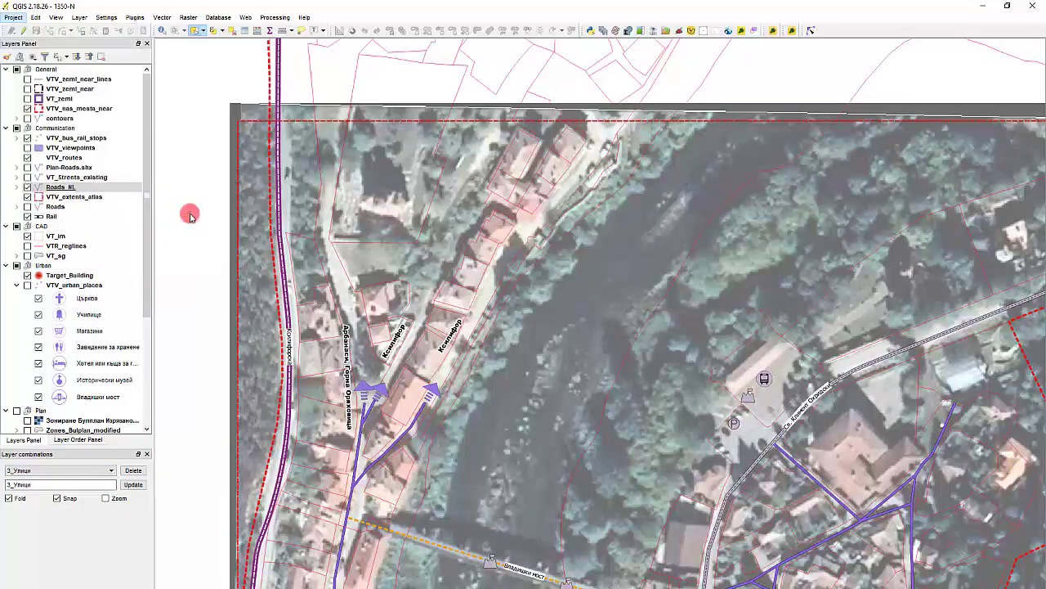
Refresh the composer map with the updated roads, then return to the main QGIS map window
{"action": "left_click", "coordinate": [375, 110]}
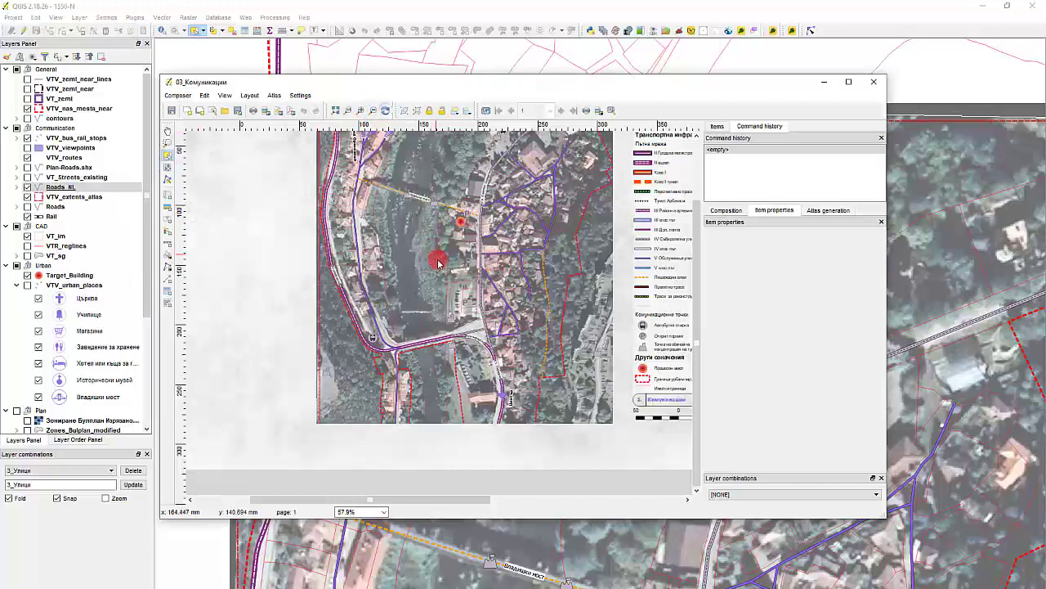
{"action": "scroll", "coordinate": [432, 278], "scroll_direction": "down", "scroll_amount": 1}
{"action": "scroll", "coordinate": [327, 196], "scroll_direction": "up", "scroll_amount": 3}
{"action": "scroll", "coordinate": [316, 162], "scroll_direction": "down", "scroll_amount": 1}
{"action": "scroll", "coordinate": [391, 398], "scroll_direction": "up", "scroll_amount": 1}
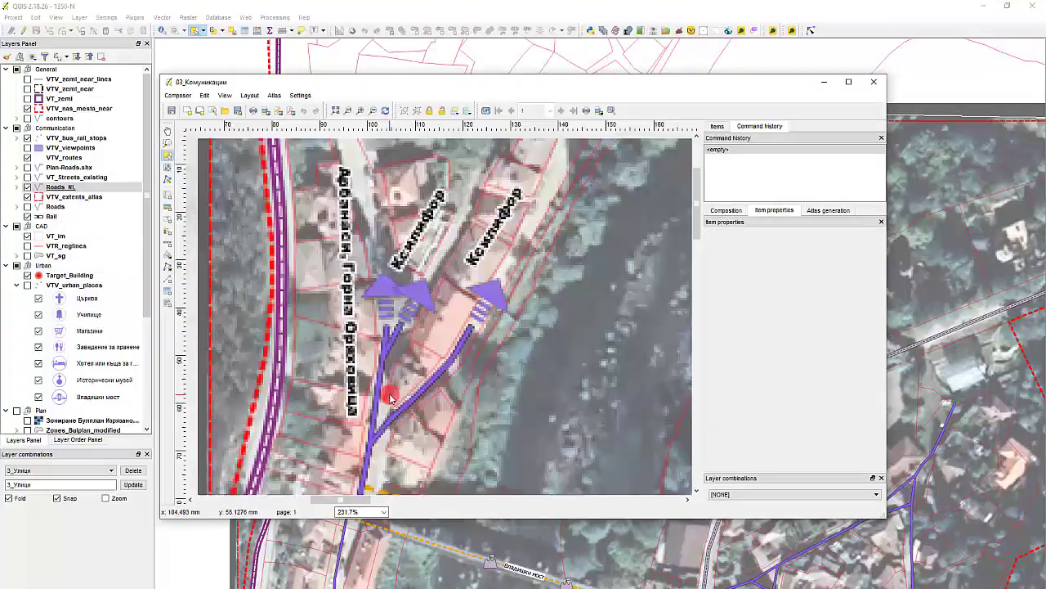
{"action": "scroll", "coordinate": [405, 316], "scroll_direction": "down", "scroll_amount": 1}
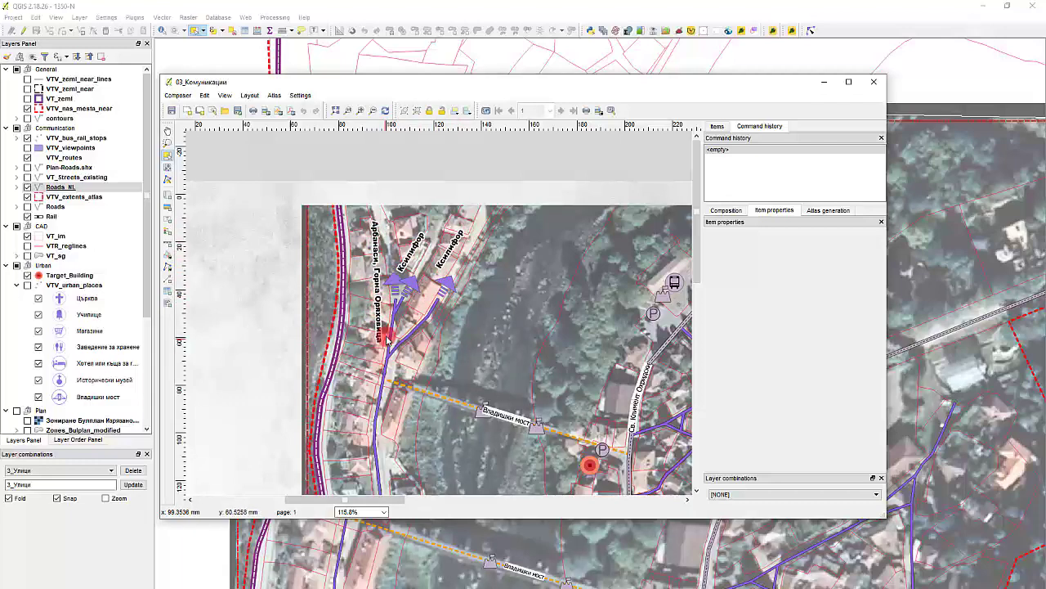
{"action": "scroll", "coordinate": [382, 242], "scroll_direction": "down", "scroll_amount": 1}
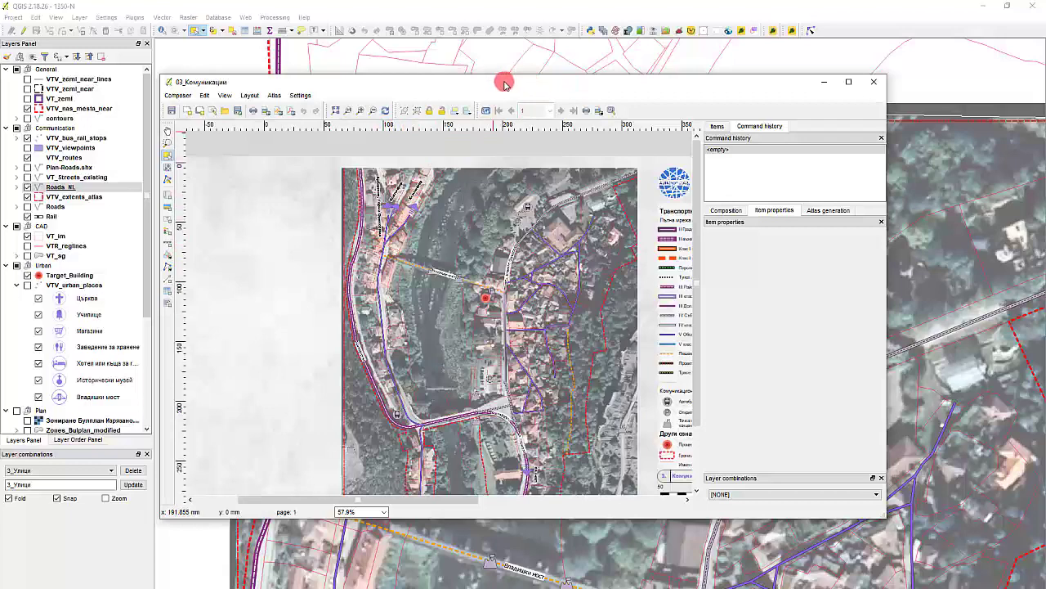
{"action": "left_click", "coordinate": [515, 5]}
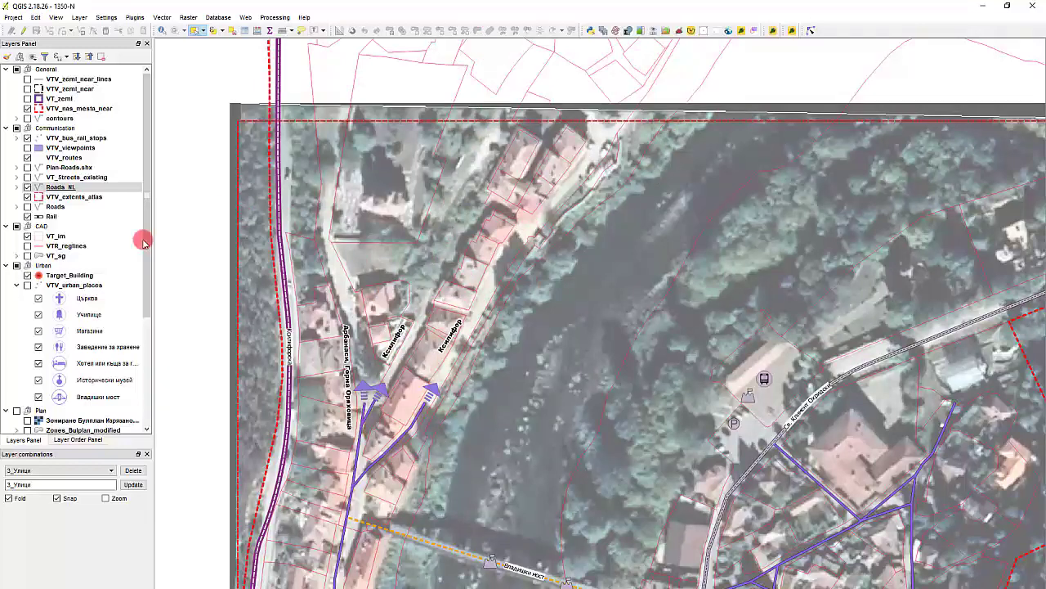
Put Roads_NL into editing mode and hide the other layers and aerial imagery
{"action": "left_click", "coordinate": [23, 31]}
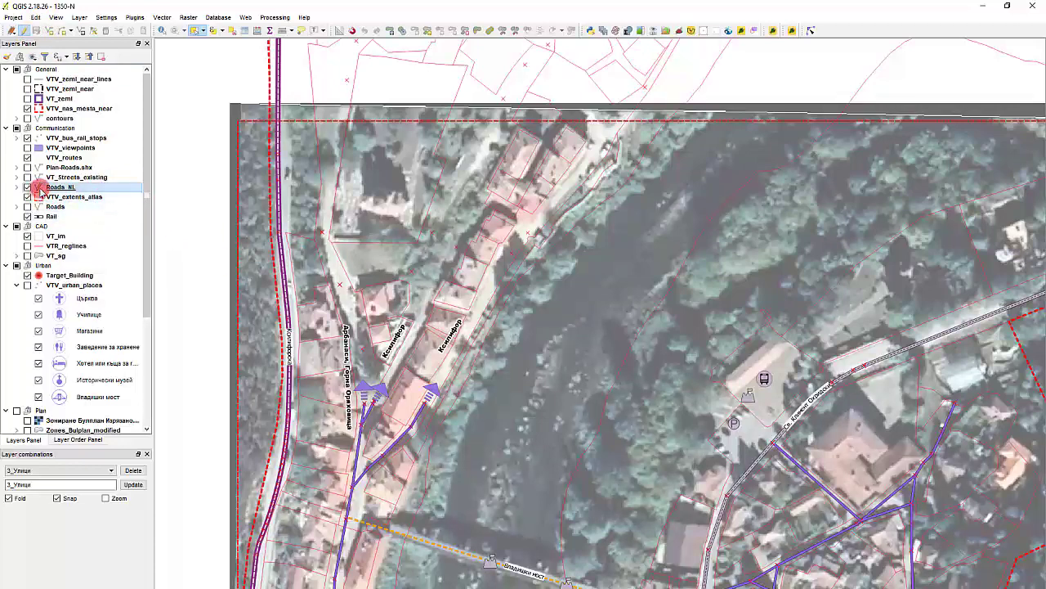
{"action": "left_click", "coordinate": [31, 189]}
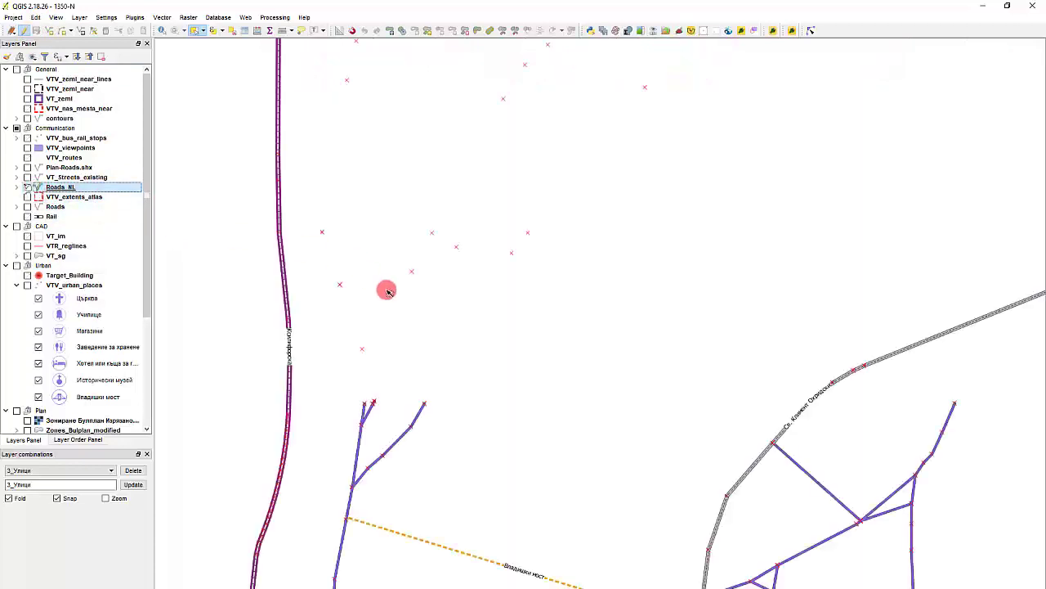
{"action": "scroll", "coordinate": [490, 296], "scroll_direction": "down", "scroll_amount": 1}
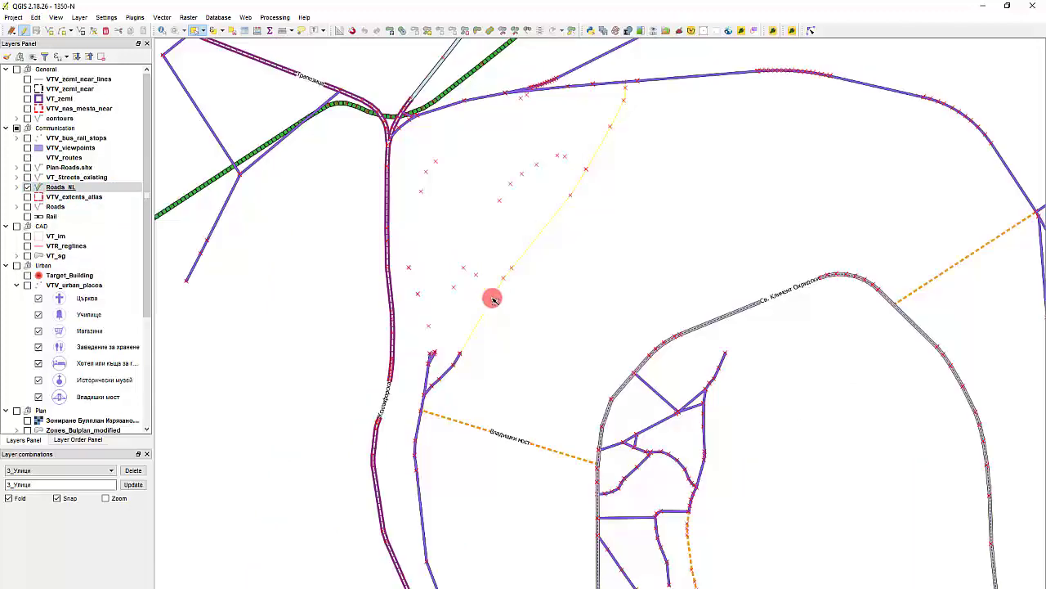
{"action": "scroll", "coordinate": [480, 292], "scroll_direction": "up", "scroll_amount": 1}
Merge the two adjoining road segments into one, taking attributes from feature 2133
{"action": "left_click", "coordinate": [432, 455]}
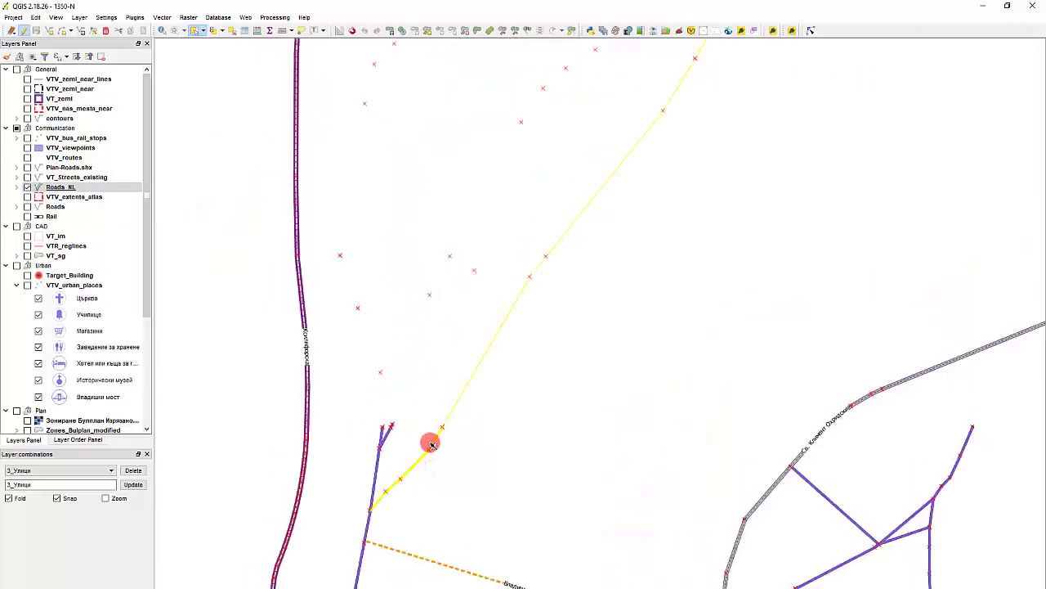
{"action": "key", "text": "ctrl+shift+m"}
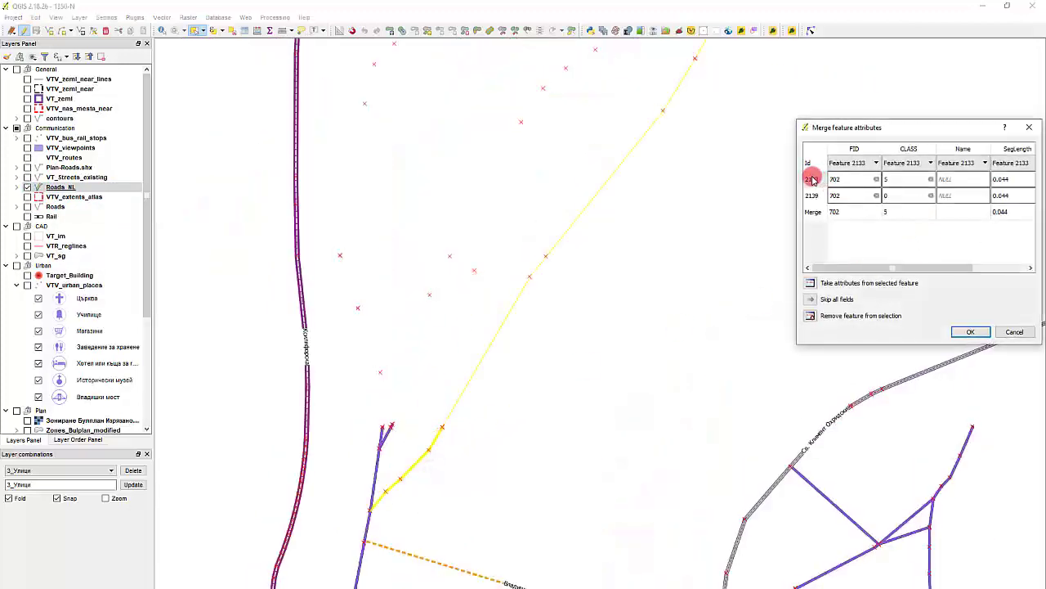
{"action": "left_click", "coordinate": [961, 327]}
{"action": "left_click", "coordinate": [812, 179]}
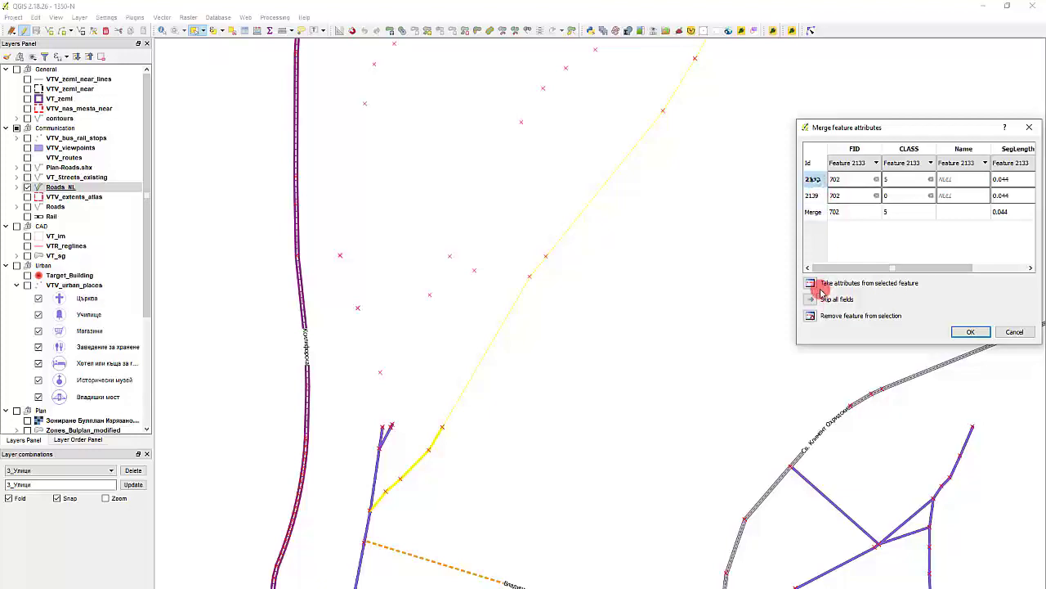
{"action": "left_click", "coordinate": [810, 282]}
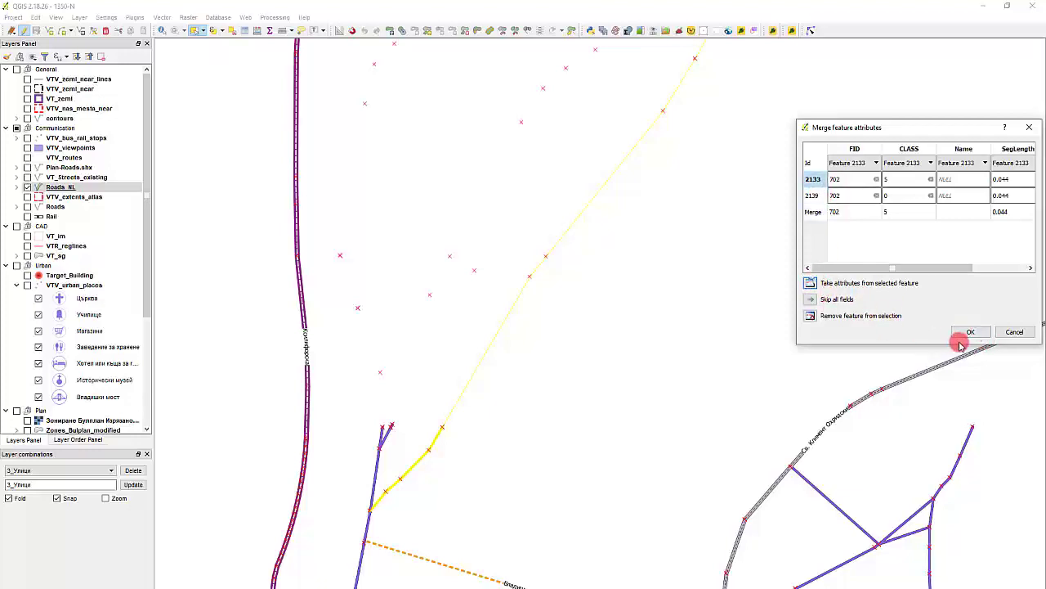
{"action": "left_click", "coordinate": [971, 332]}
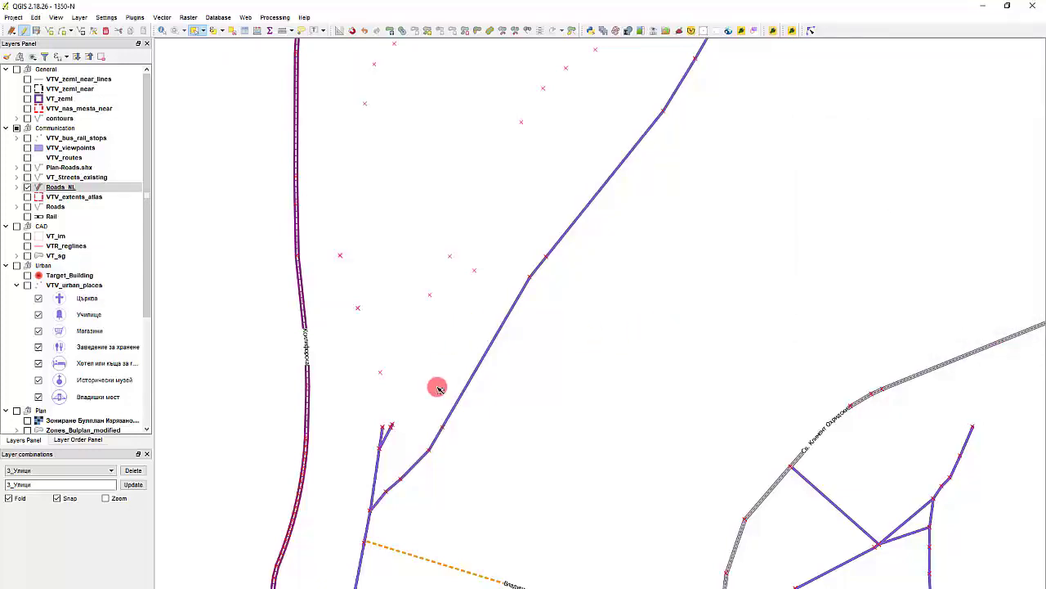
Merge the three thin road pieces into one road using feature 2137's attributes (CLASS 5)
{"action": "left_click", "coordinate": [422, 351]}
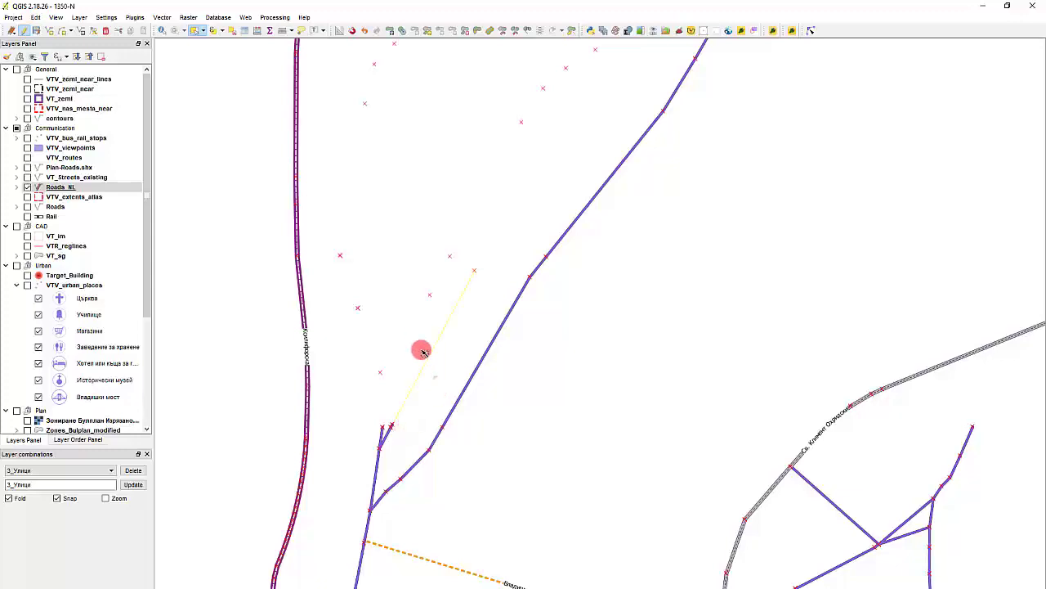
{"action": "left_click", "coordinate": [386, 429], "text": "shift"}
{"action": "key", "text": "ctrl+m"}
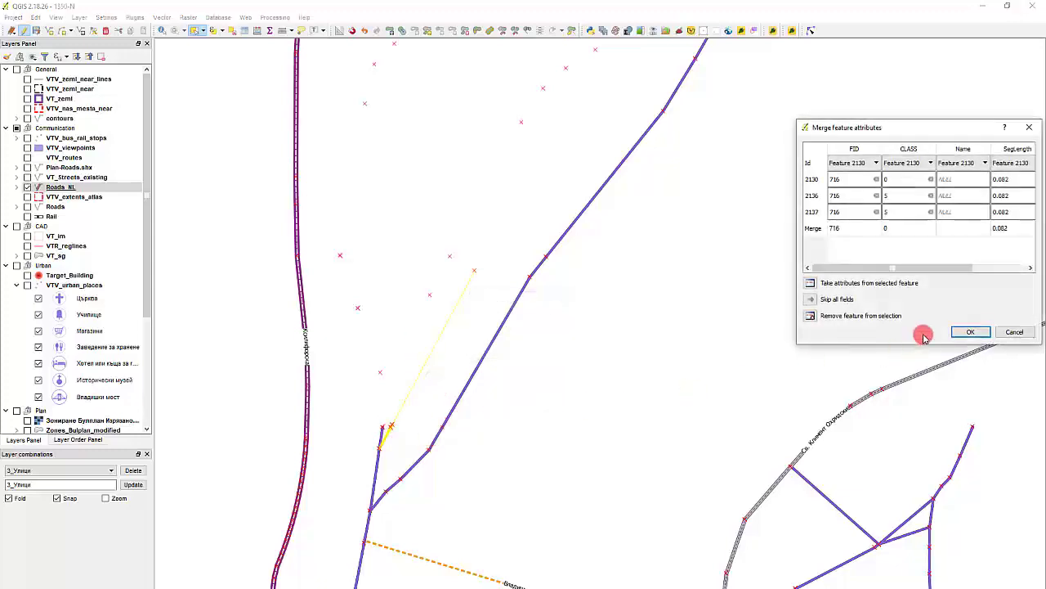
{"action": "left_click", "coordinate": [813, 212]}
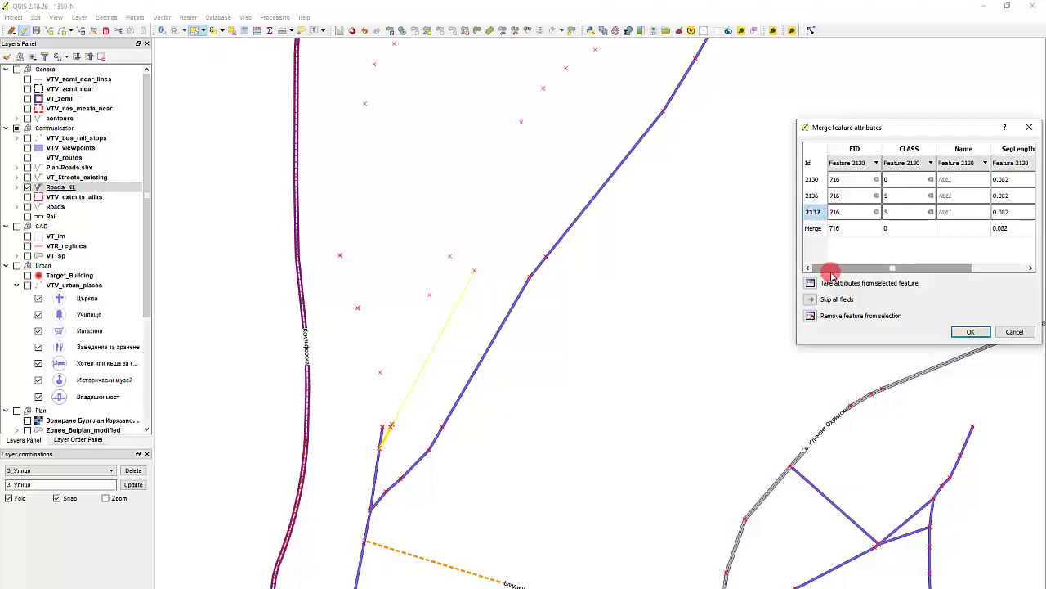
{"action": "left_click", "coordinate": [971, 331]}
Select the curved road piece lying between the main road and the newly merged road
{"action": "scroll", "coordinate": [476, 292], "scroll_direction": "down", "scroll_amount": 1}
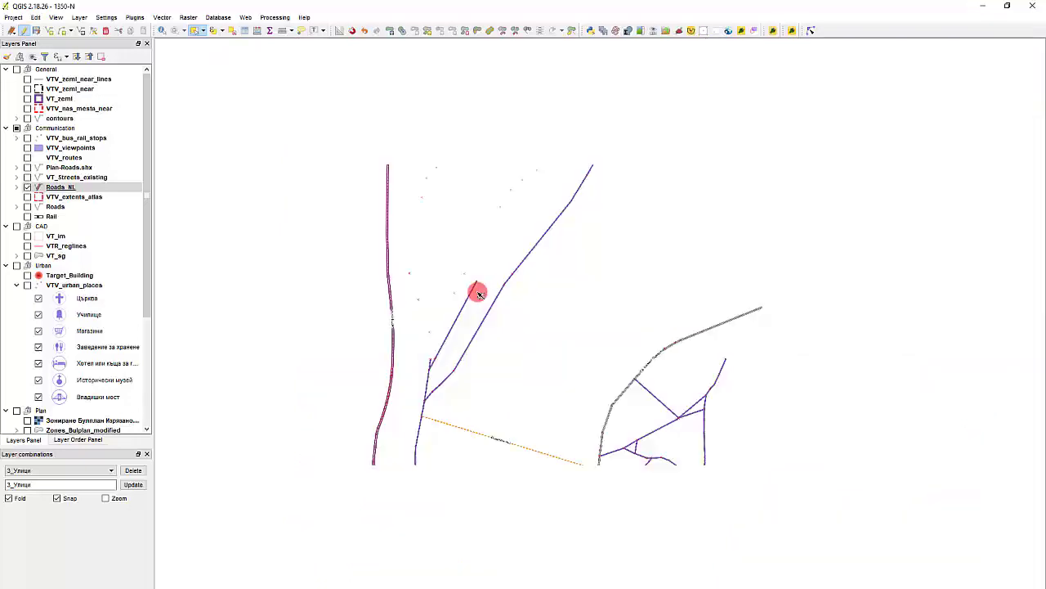
{"action": "scroll", "coordinate": [482, 382], "scroll_direction": "up", "scroll_amount": 1}
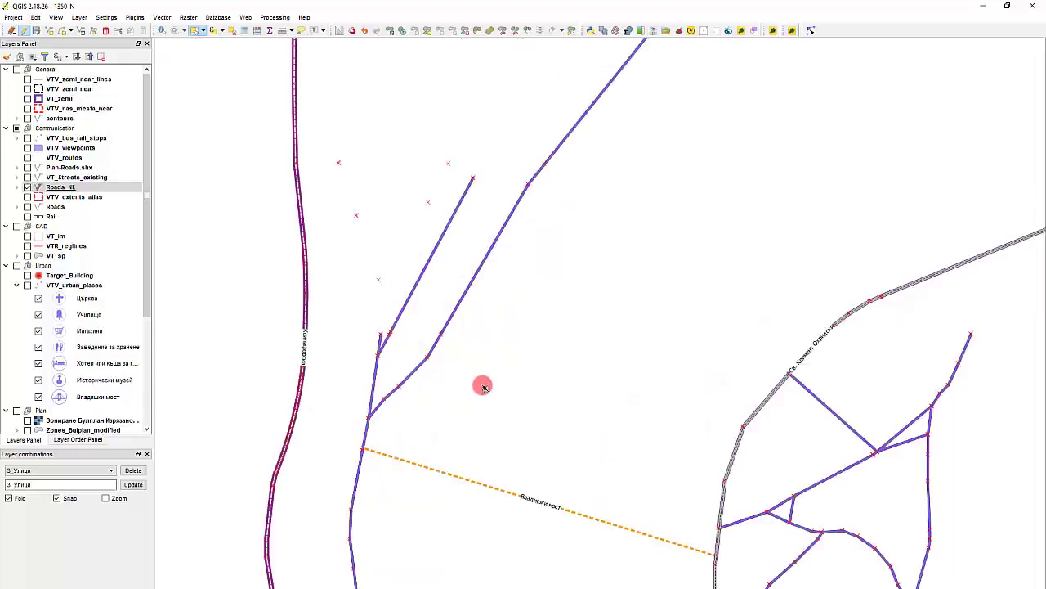
{"action": "scroll", "coordinate": [448, 270], "scroll_direction": "down", "scroll_amount": 1}
{"action": "scroll", "coordinate": [463, 206], "scroll_direction": "up", "scroll_amount": 1}
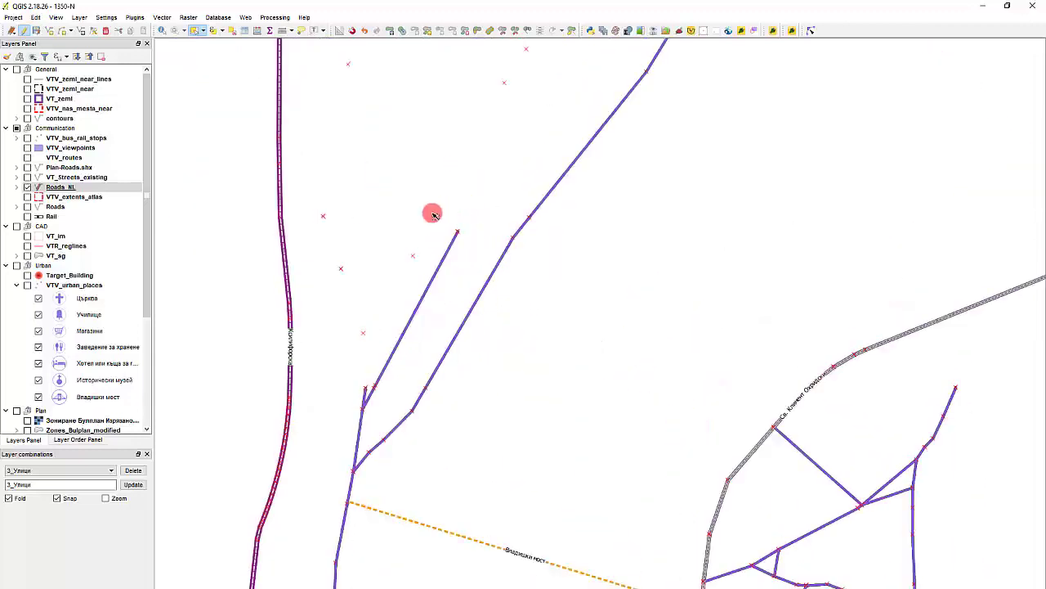
{"action": "left_click", "coordinate": [412, 216]}
{"action": "scroll", "coordinate": [474, 224], "scroll_direction": "down", "scroll_amount": 1}
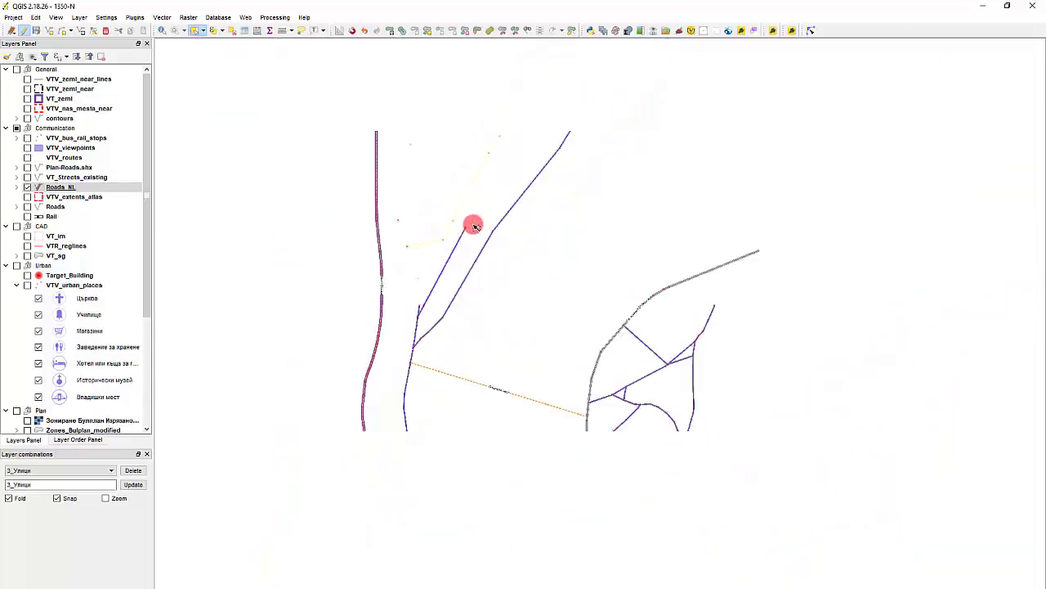
{"action": "scroll", "coordinate": [493, 174], "scroll_direction": "down", "scroll_amount": 1}
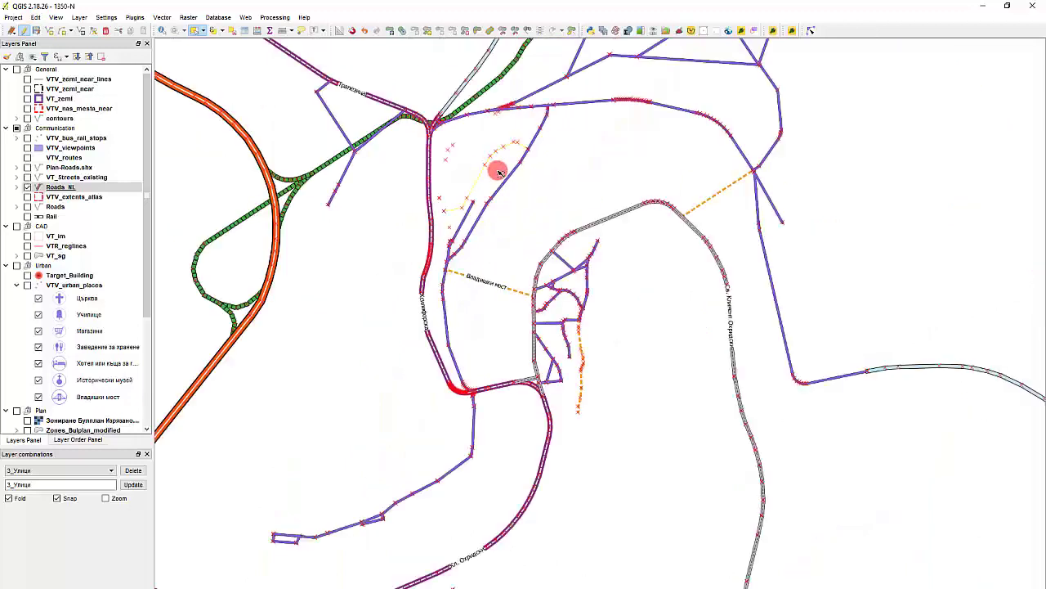
{"action": "scroll", "coordinate": [448, 135], "scroll_direction": "up", "scroll_amount": 1}
{"action": "scroll", "coordinate": [368, 145], "scroll_direction": "down", "scroll_amount": 1}
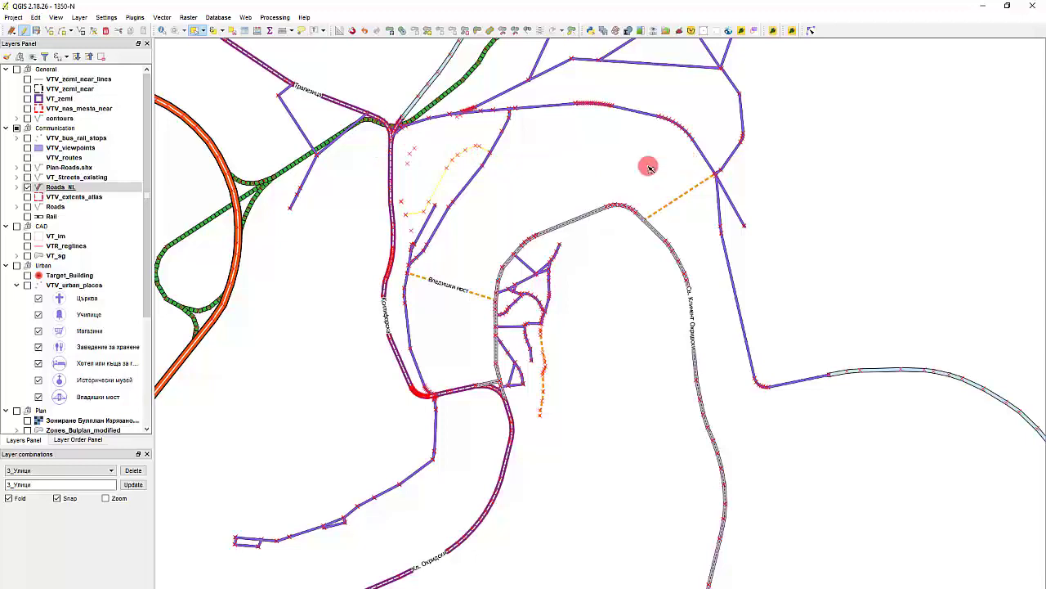
{"action": "scroll", "coordinate": [419, 172], "scroll_direction": "up", "scroll_amount": 1}
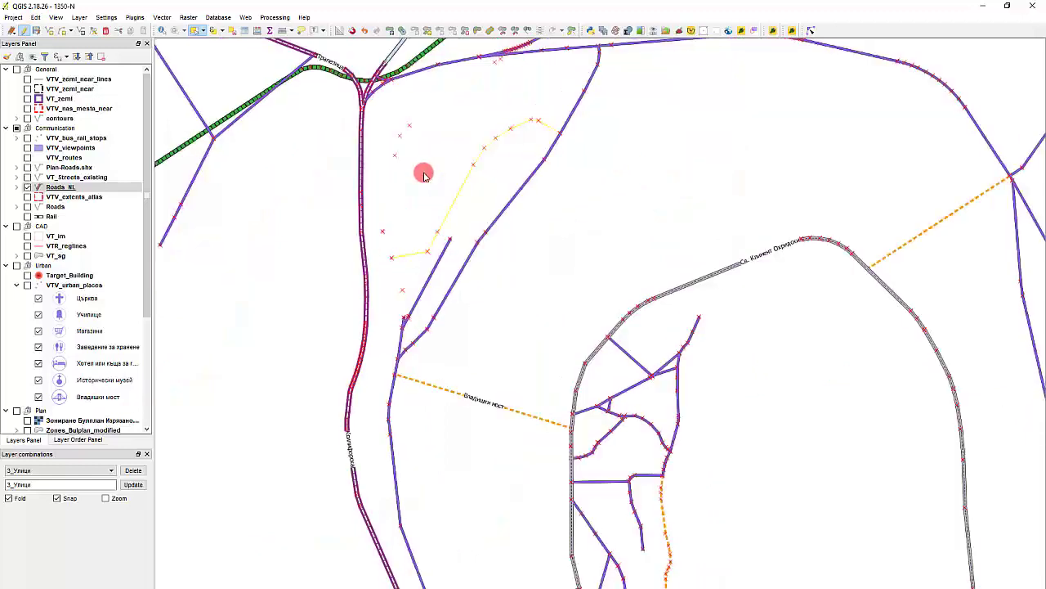
{"action": "scroll", "coordinate": [417, 208], "scroll_direction": "up", "scroll_amount": 1}
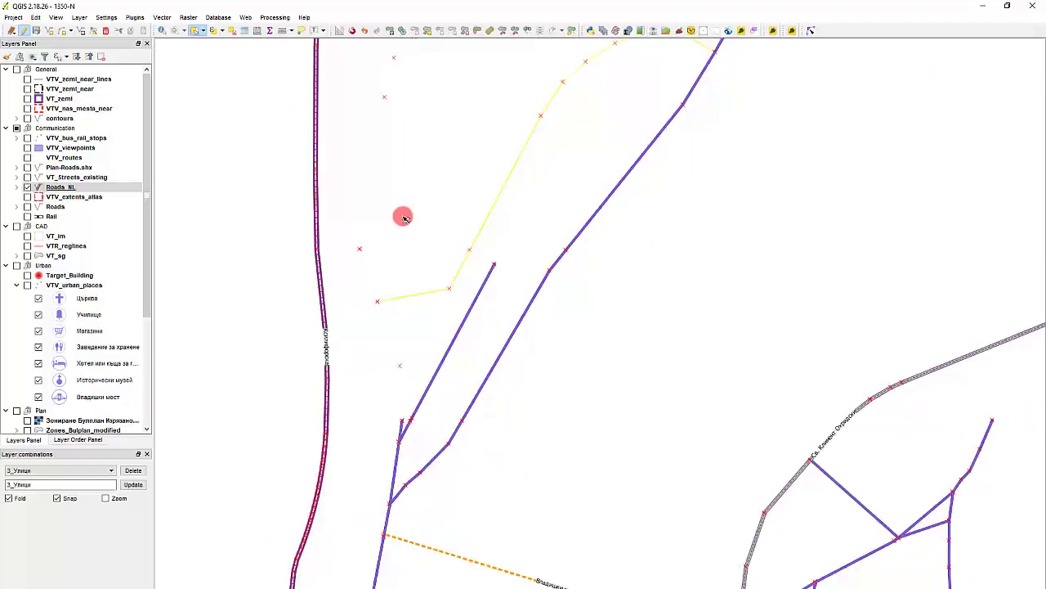
{"action": "scroll", "coordinate": [408, 235], "scroll_direction": "down", "scroll_amount": 1}
{"action": "scroll", "coordinate": [409, 192], "scroll_direction": "up", "scroll_amount": 1}
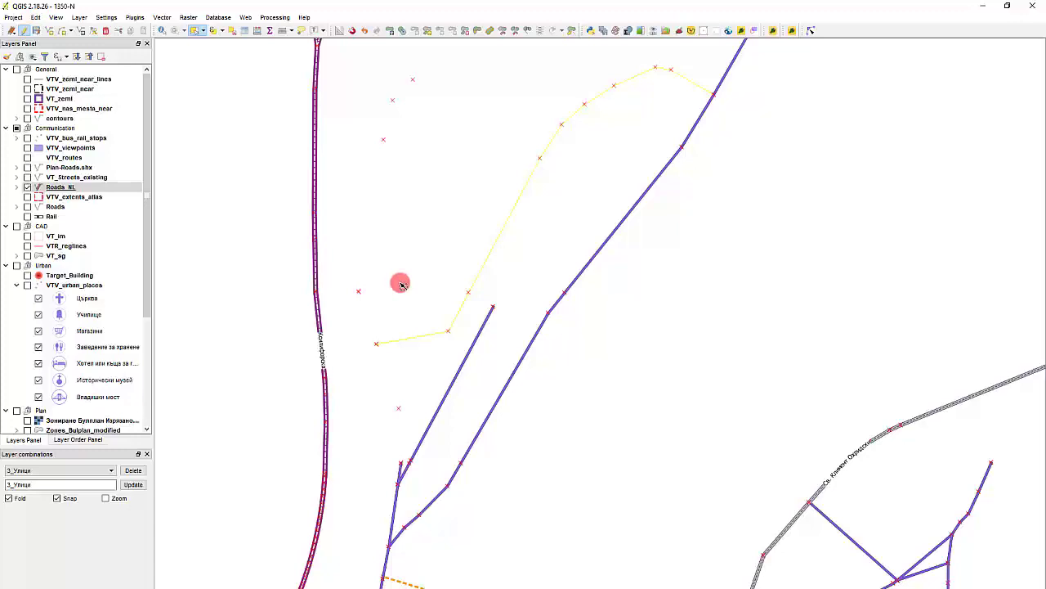
{"action": "scroll", "coordinate": [500, 296], "scroll_direction": "down", "scroll_amount": 2}
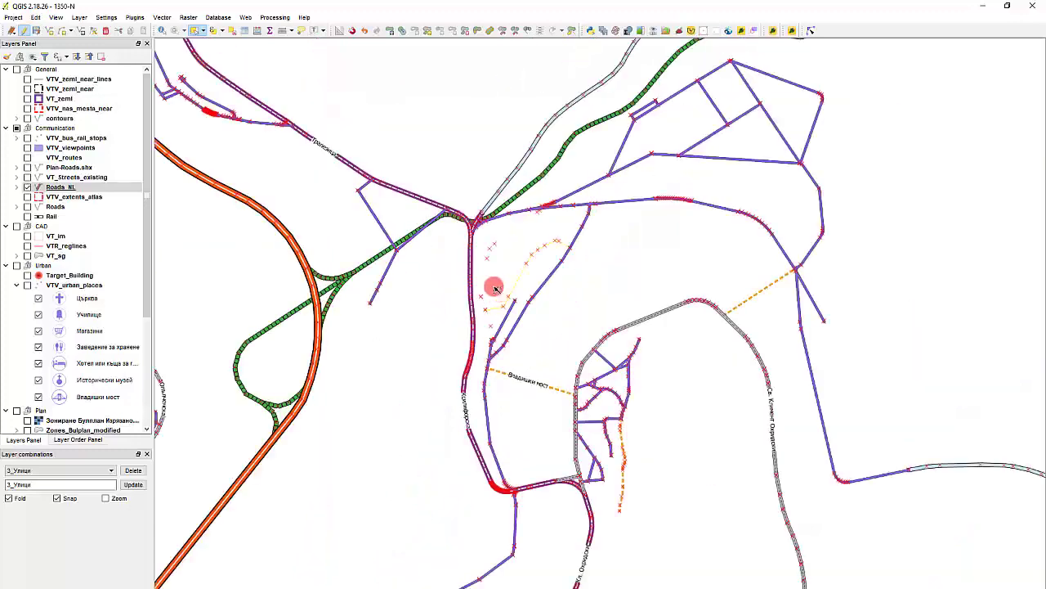
{"action": "scroll", "coordinate": [518, 436], "scroll_direction": "up", "scroll_amount": 1}
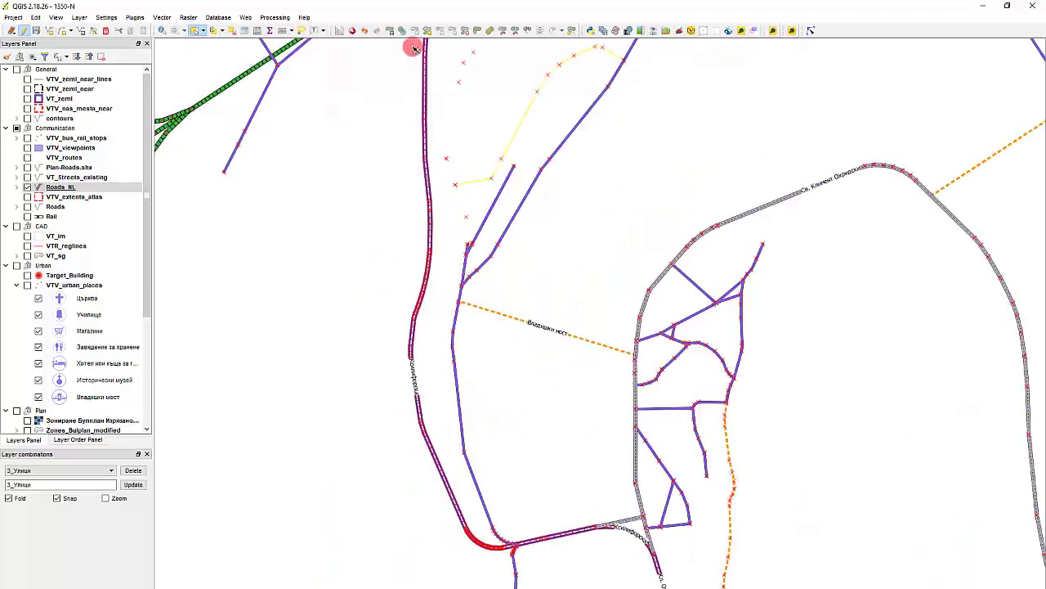
{"action": "scroll", "coordinate": [516, 135], "scroll_direction": "up", "scroll_amount": 1}
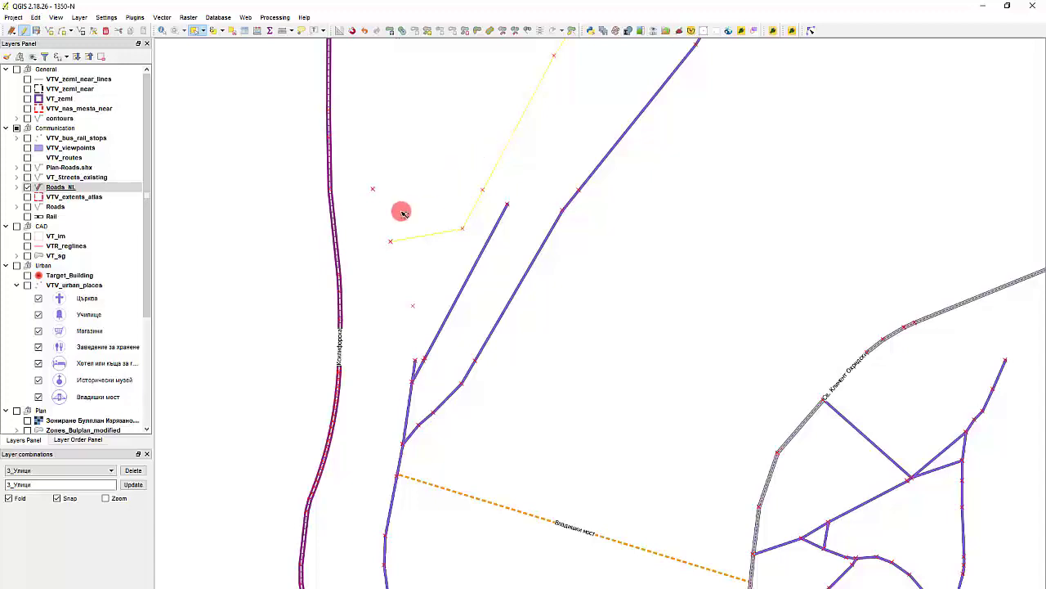
{"action": "scroll", "coordinate": [424, 253], "scroll_direction": "down", "scroll_amount": 1}
{"action": "scroll", "coordinate": [455, 134], "scroll_direction": "up", "scroll_amount": 2}
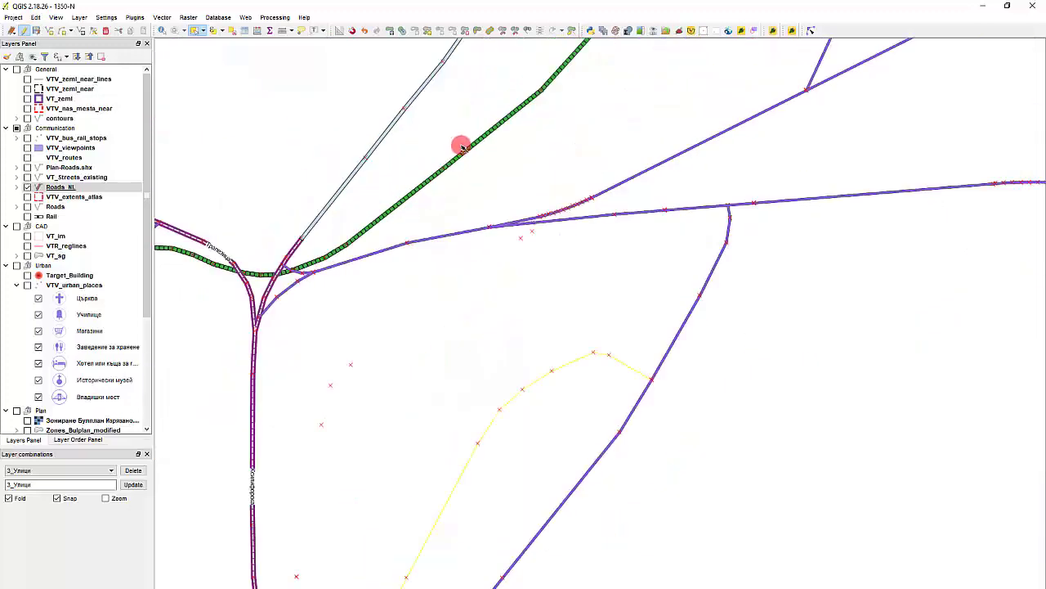
{"action": "scroll", "coordinate": [461, 145], "scroll_direction": "down", "scroll_amount": 1}
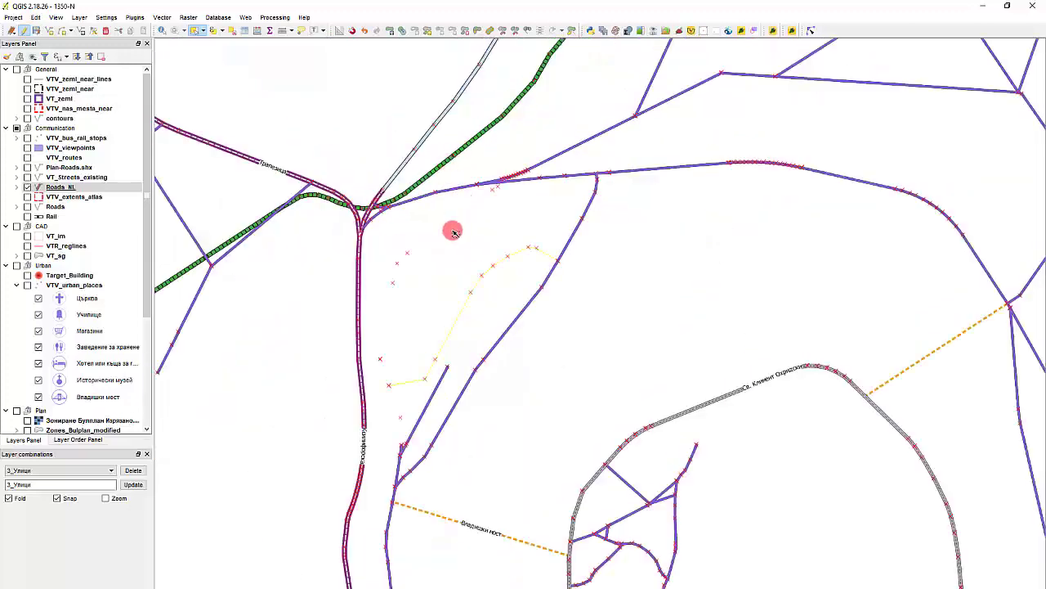